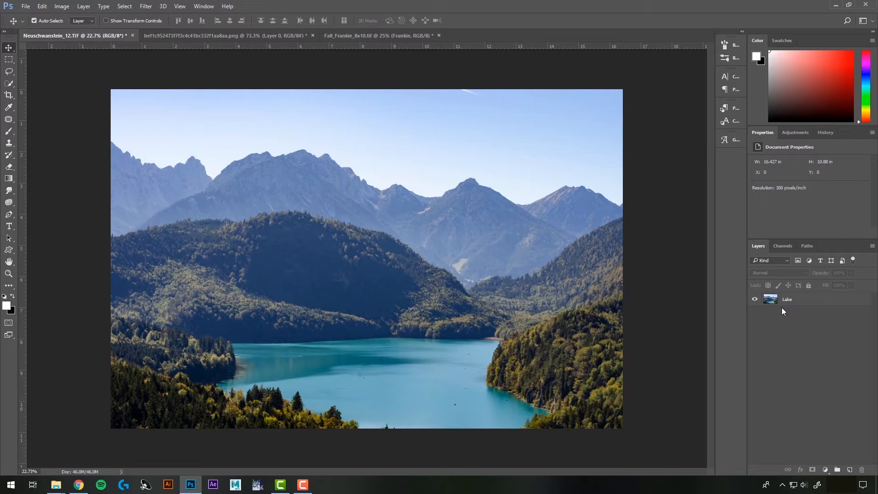
# Convert the Lake layer to a smart object for smart filters
pyautogui.rightClick(781, 303)
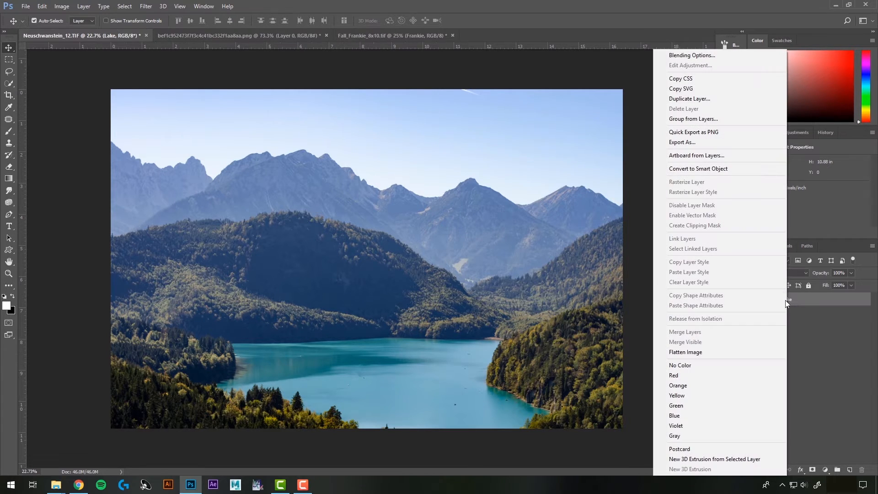
pyautogui.click(831, 388)
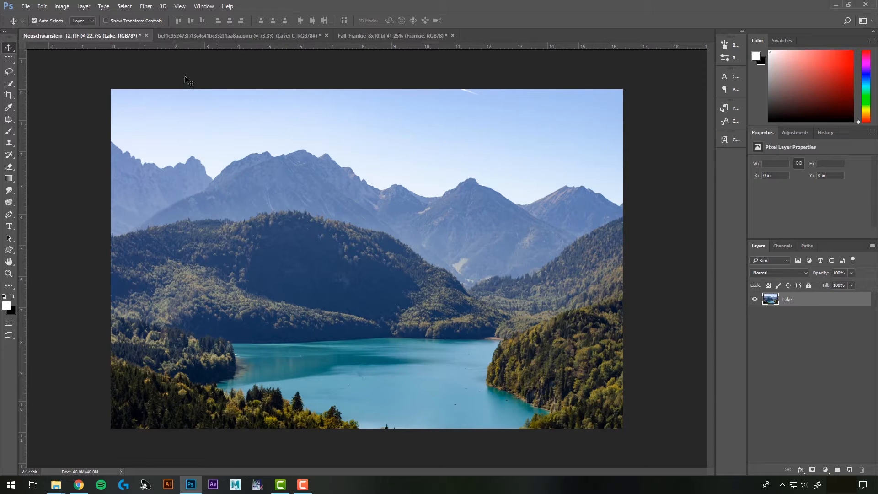
pyautogui.click(147, 9)
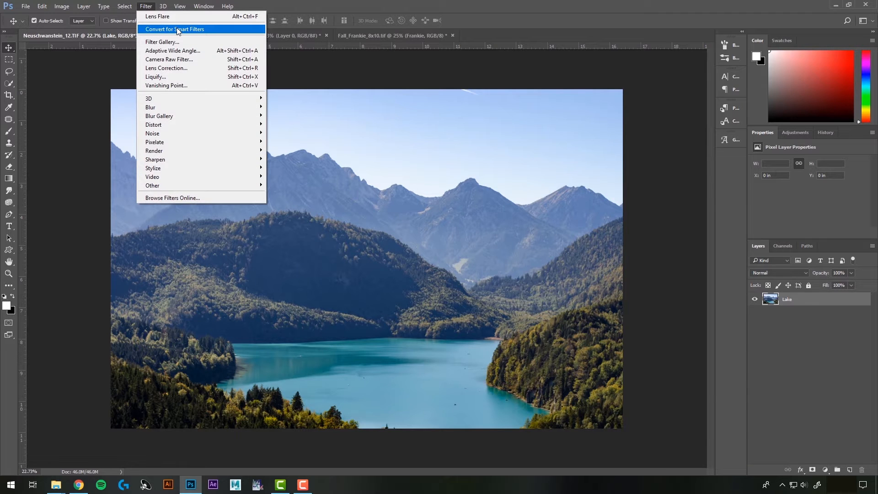
pyautogui.click(218, 31)
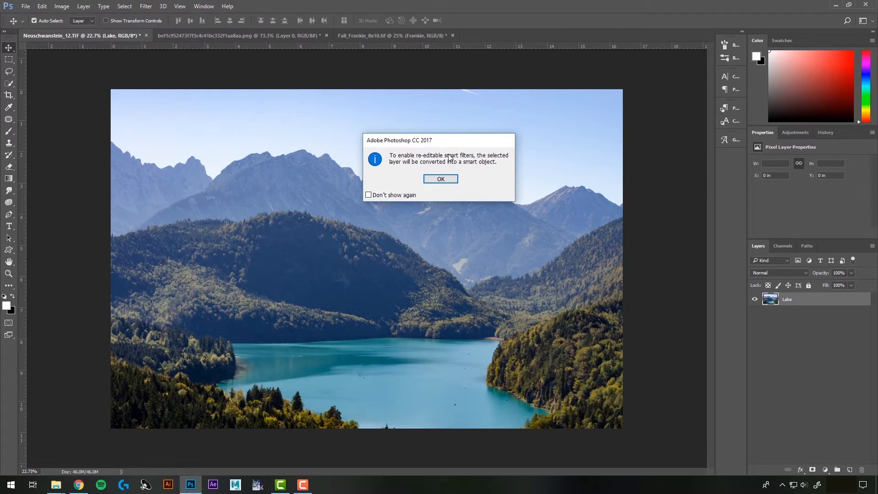
pyautogui.click(441, 179)
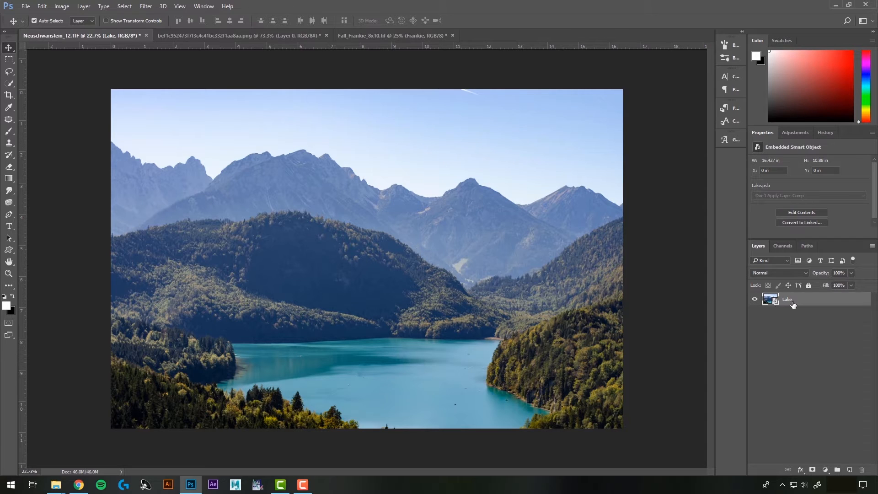
# Preview the Cutout, Film Grain, Paint Daubs and Palette Knife effects on the Lake layer in the Filter Gallery without applying any
pyautogui.click(146, 7)
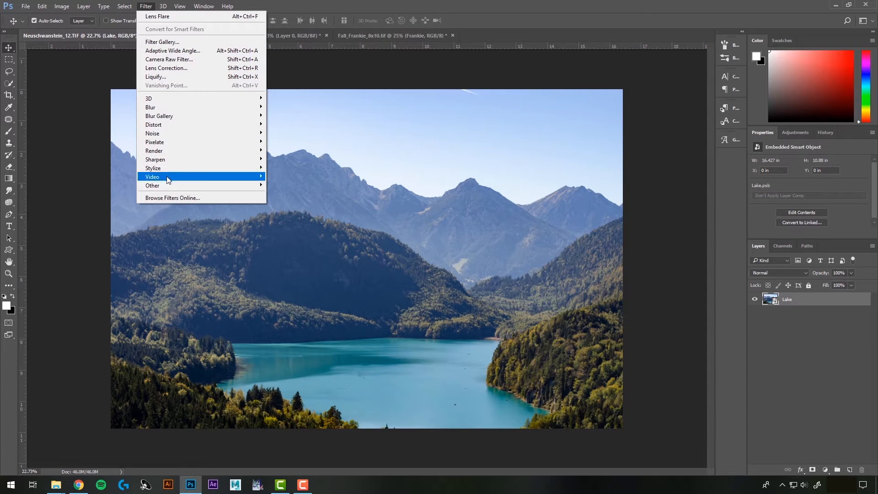
pyautogui.click(160, 42)
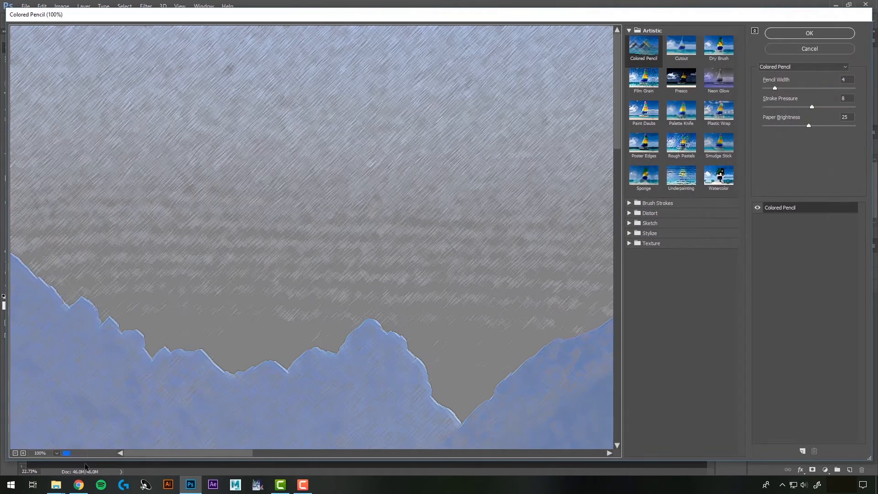
pyautogui.click(16, 453)
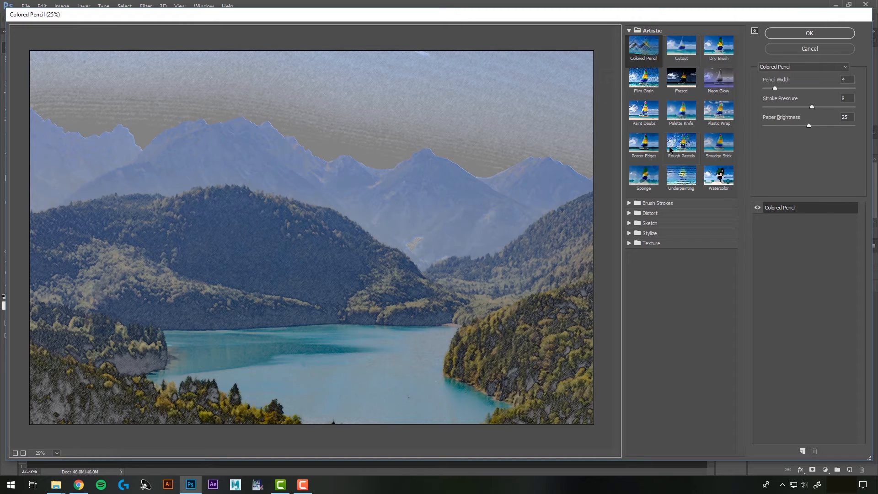
pyautogui.click(682, 47)
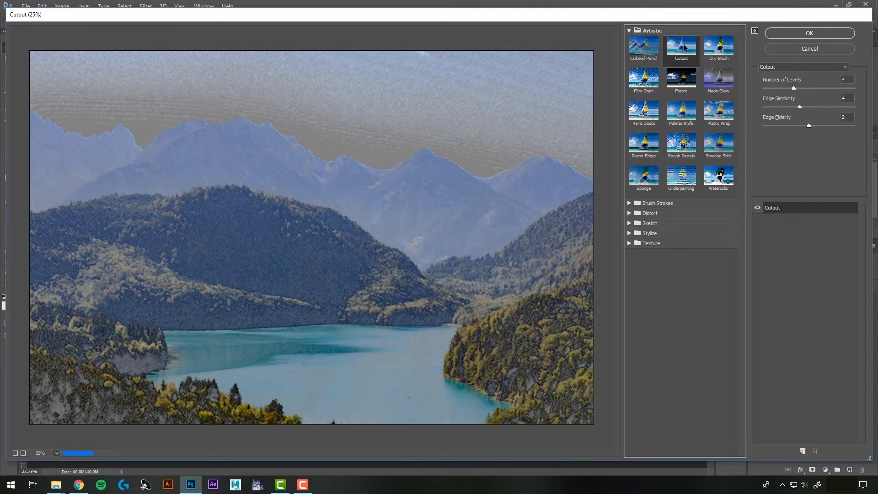
pyautogui.click(644, 77)
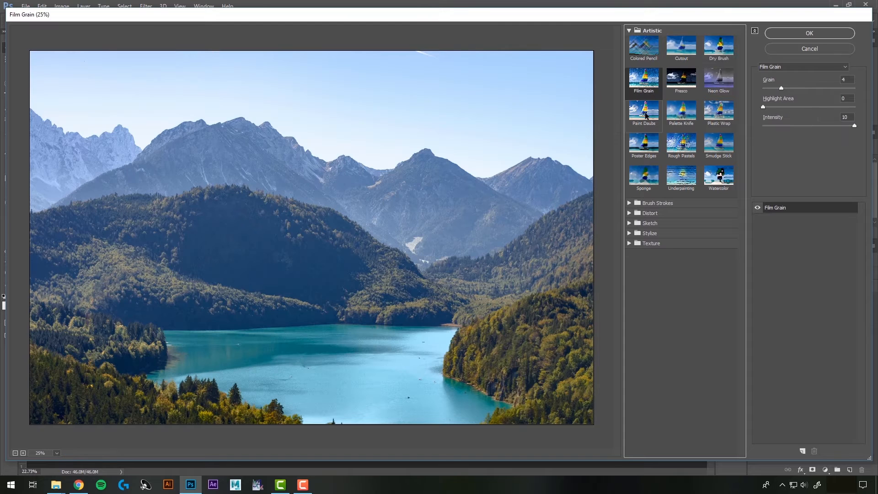
pyautogui.click(645, 114)
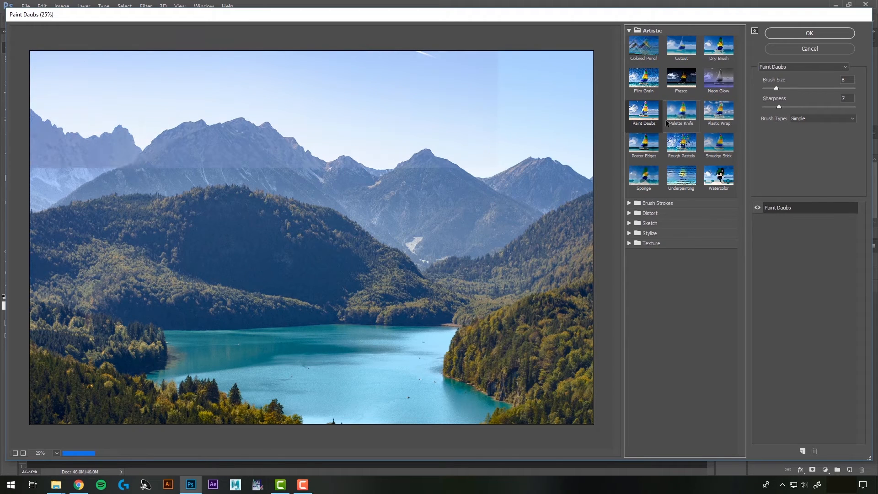
pyautogui.click(669, 117)
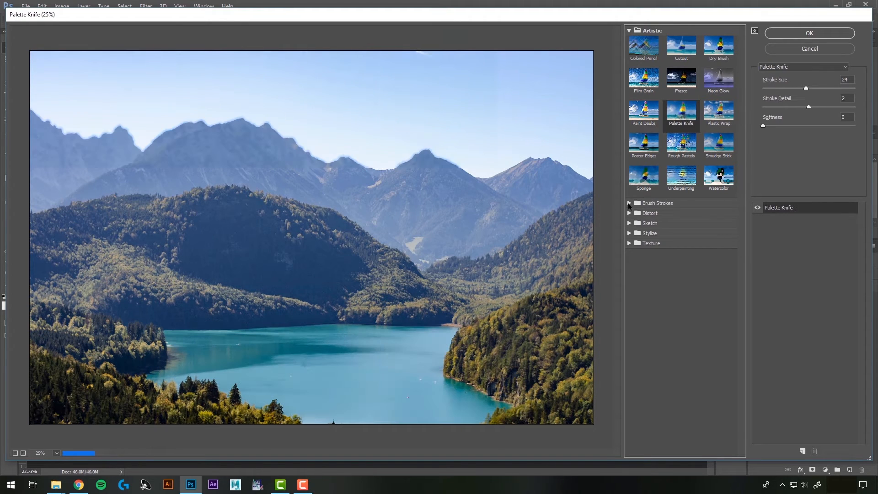
pyautogui.click(657, 204)
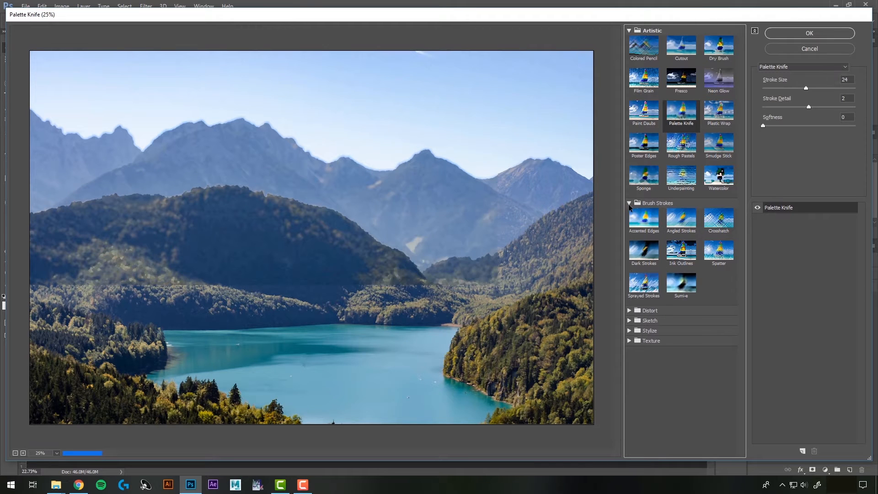
pyautogui.click(659, 203)
pyautogui.click(629, 30)
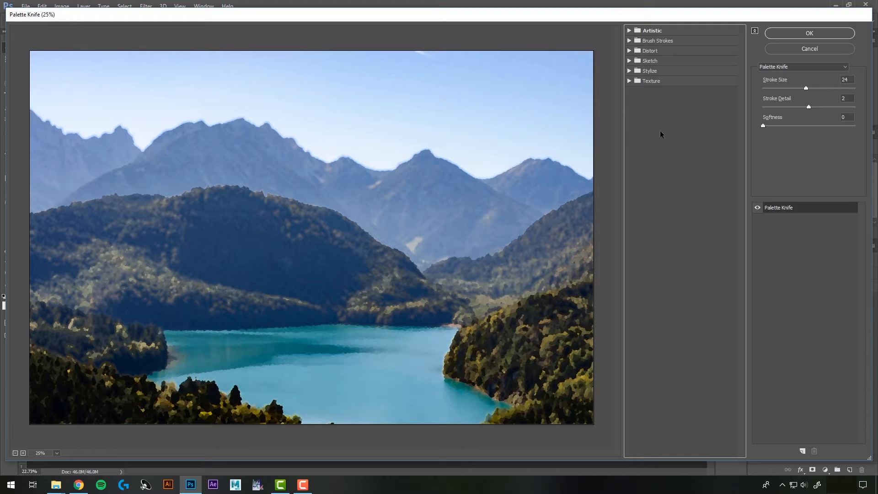
pyautogui.click(802, 48)
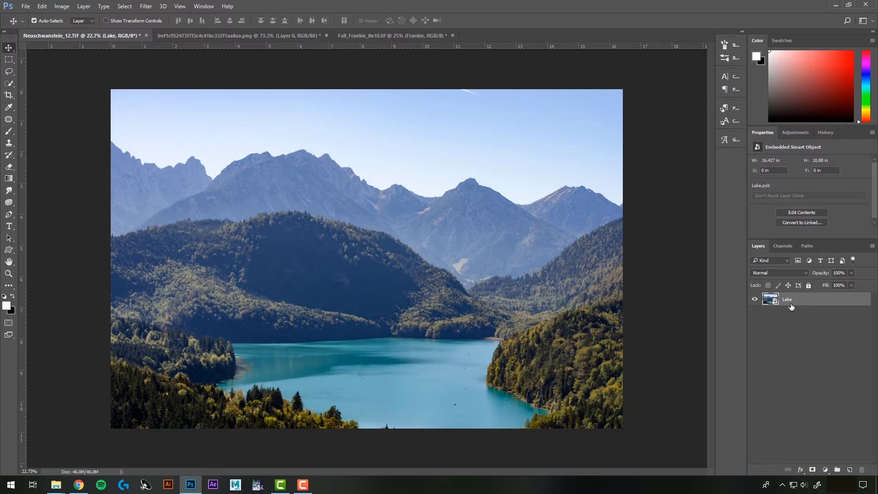
# Apply a Gaussian Blur smart filter with a radius of 7.8 pixels to the Lake layer
pyautogui.click(146, 7)
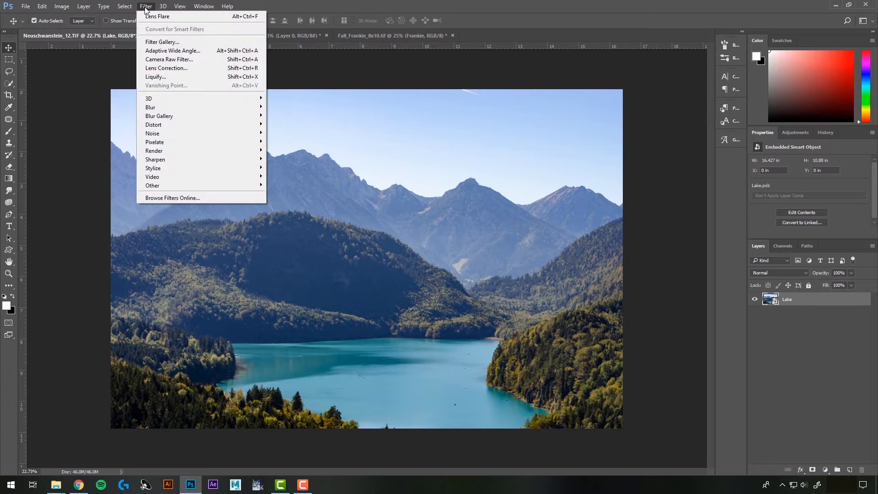
pyautogui.moveTo(182, 108)
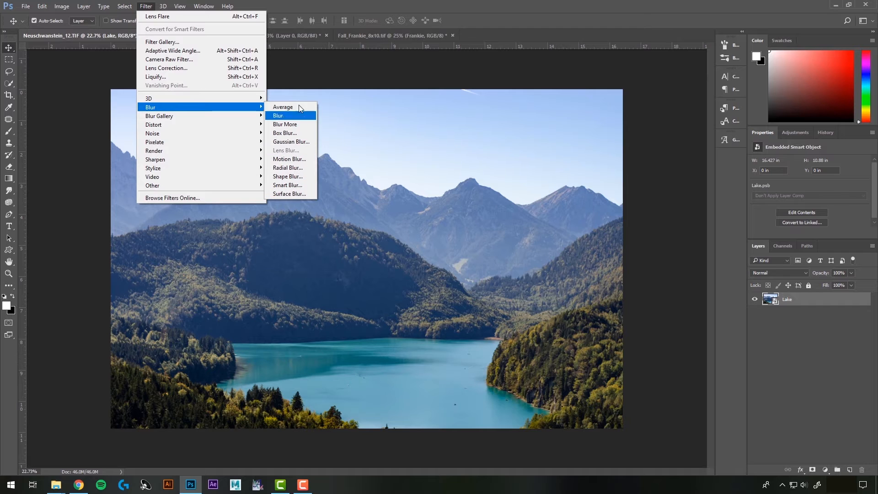
pyautogui.click(291, 142)
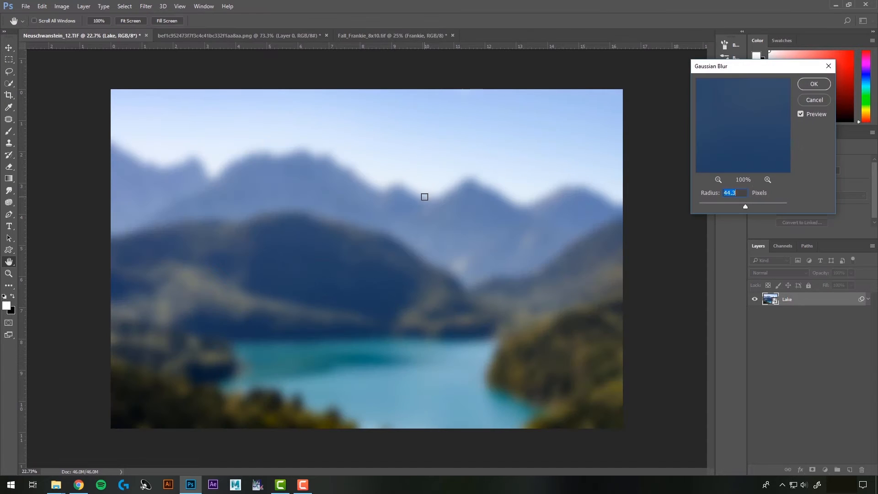
pyautogui.moveTo(715, 207); pyautogui.dragTo(734, 205)
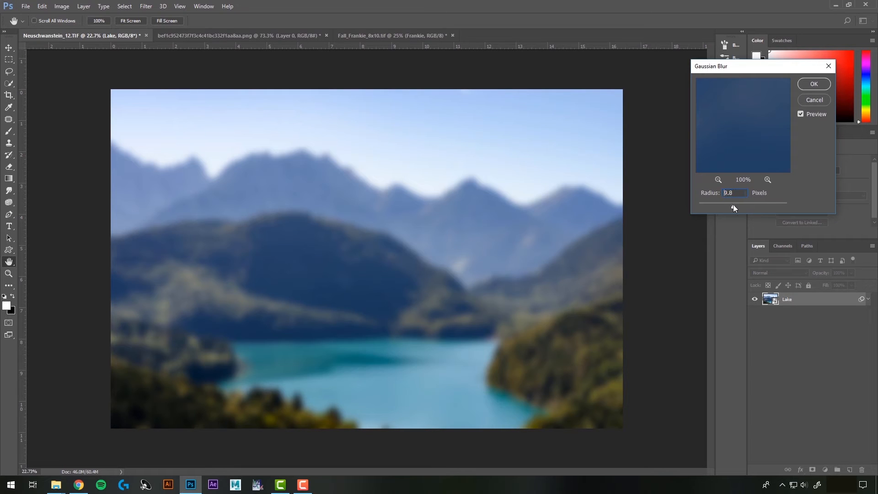
pyautogui.click(801, 113)
pyautogui.click(801, 114)
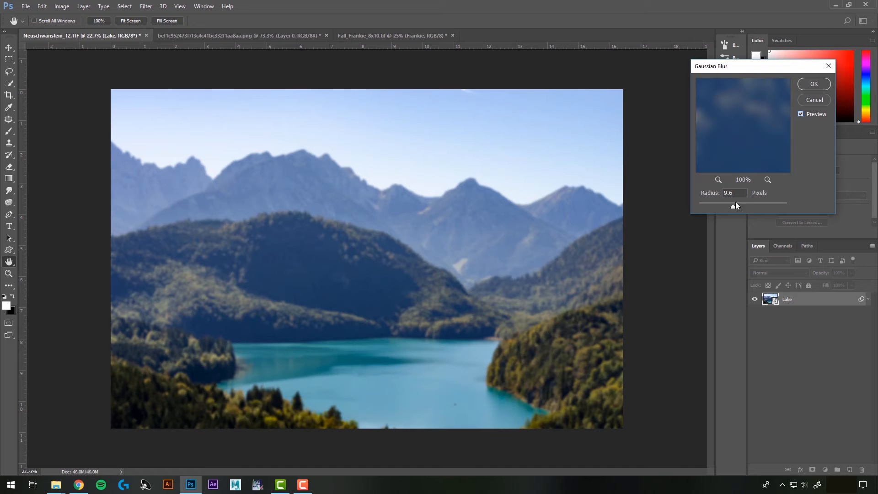
pyautogui.moveTo(735, 207); pyautogui.dragTo(729, 207)
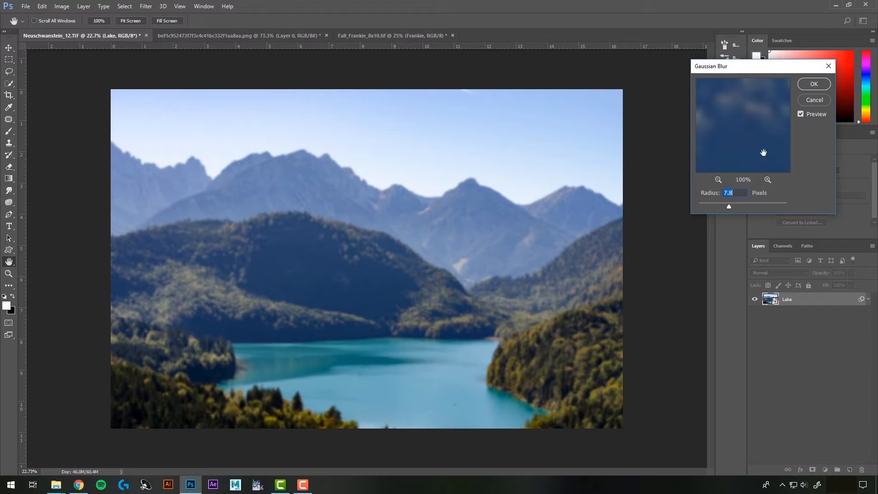
pyautogui.click(814, 84)
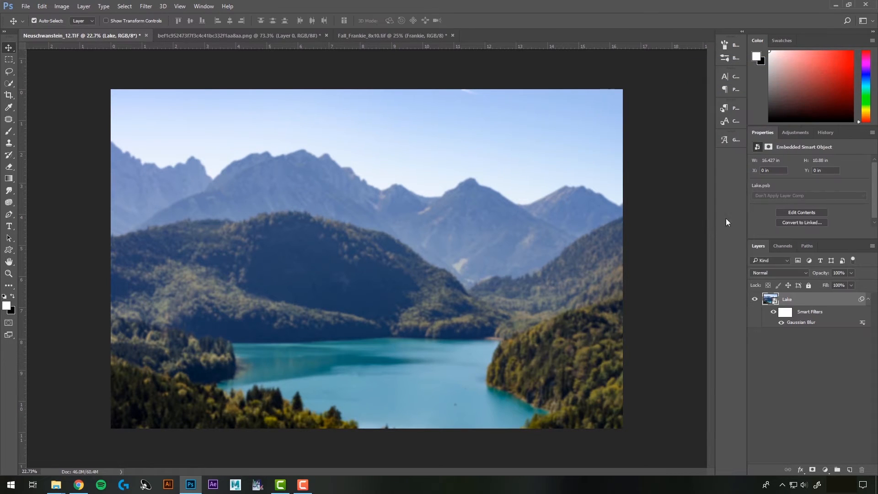
# Fade the Gaussian Blur out of the lower part of the image with a black-to-white linear gradient on the smart filter mask
pyautogui.click(782, 323)
pyautogui.click(782, 323)
pyautogui.click(786, 312)
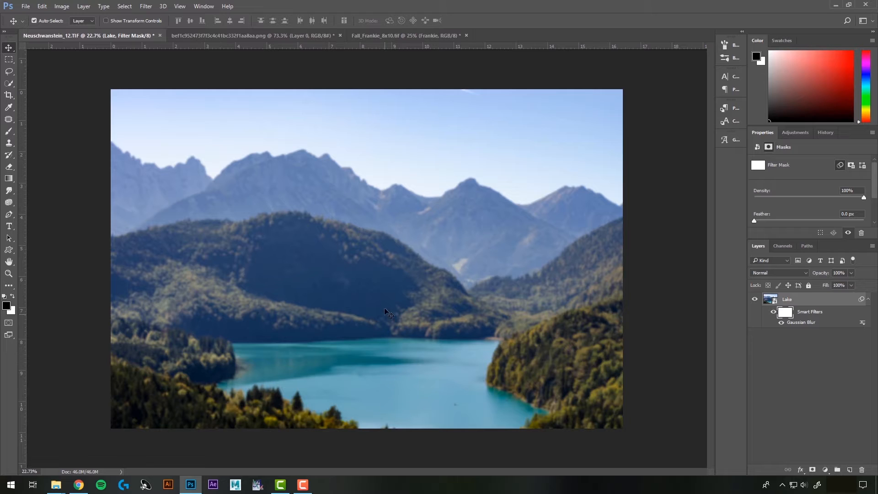
pyautogui.click(9, 179)
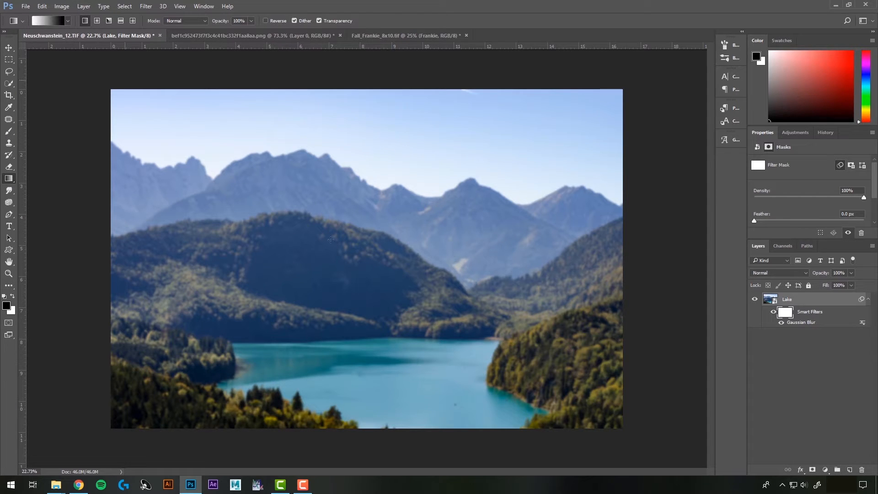
pyautogui.moveTo(367, 432); pyautogui.dragTo(366, 297)
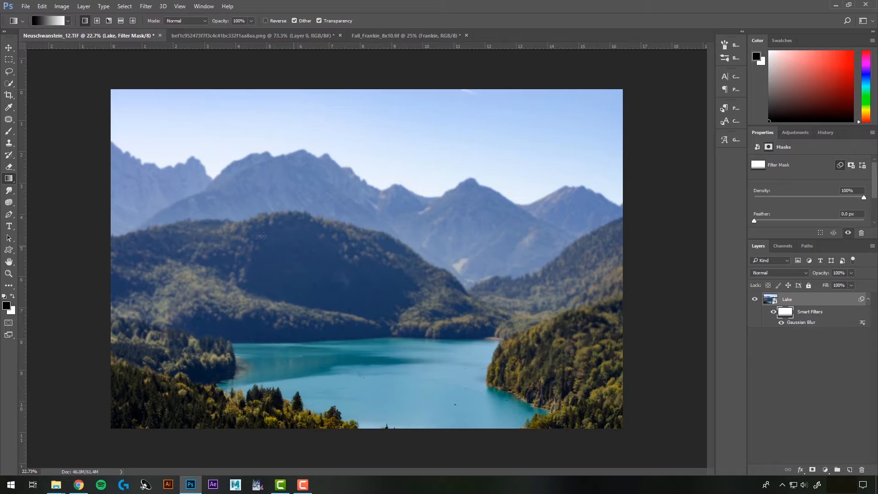
pyautogui.moveTo(357, 387); pyautogui.dragTo(358, 238)
pyautogui.moveTo(368, 427); pyautogui.dragTo(363, 213)
pyautogui.moveTo(421, 284); pyautogui.dragTo(421, 145)
# Set the radius of the Lake layer's Gaussian Blur smart filter to 40.1 pixels
pyautogui.doubleClick(797, 323)
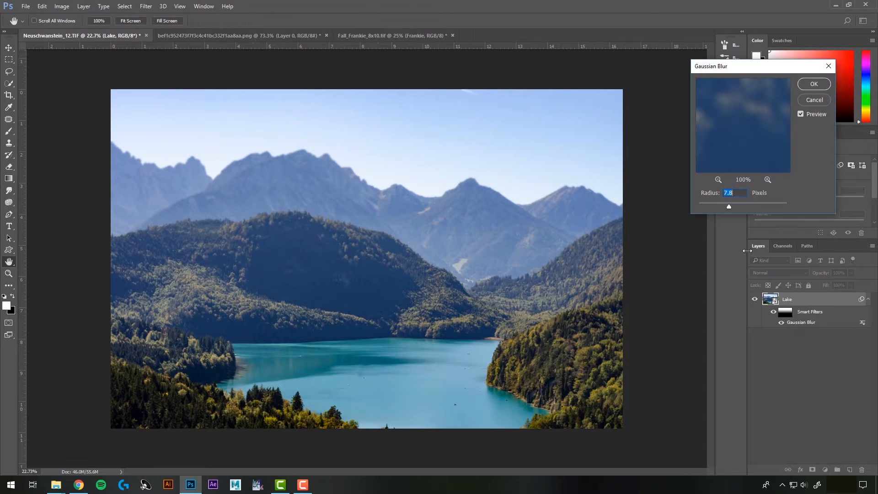
pyautogui.moveTo(729, 206); pyautogui.dragTo(746, 206)
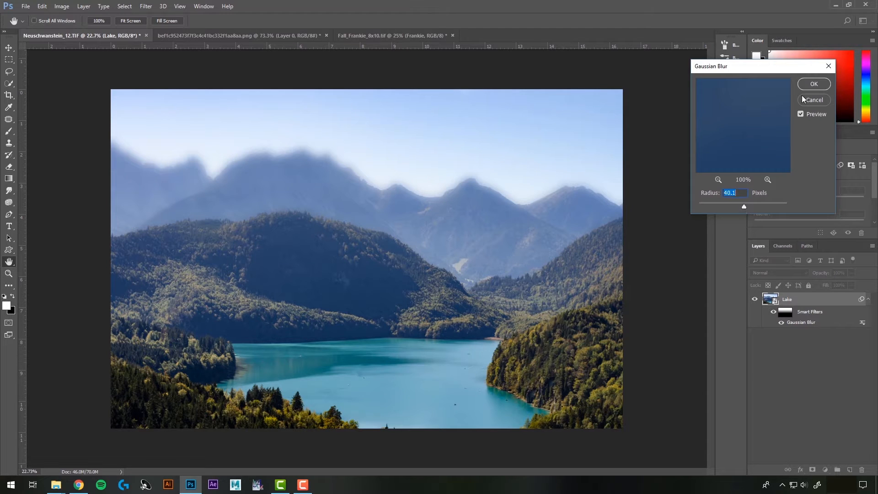
pyautogui.click(814, 84)
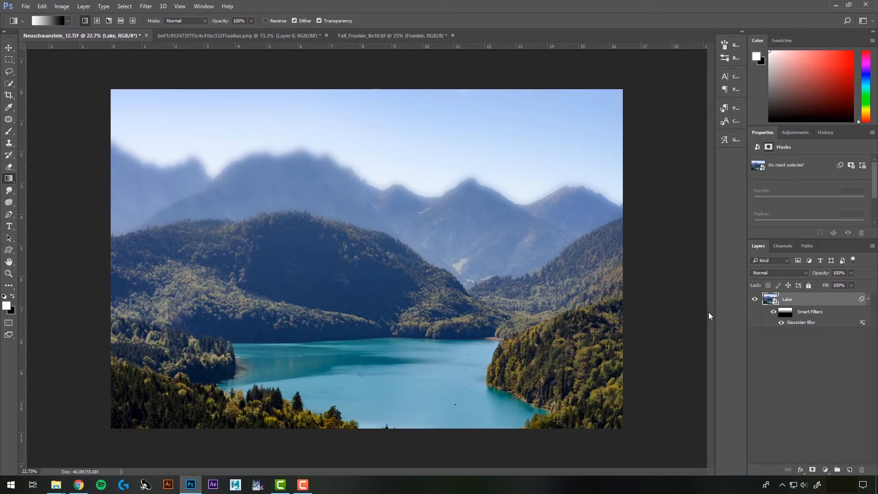
# Delete the Gaussian Blur smart filter from the Lake layer
pyautogui.click(798, 337)
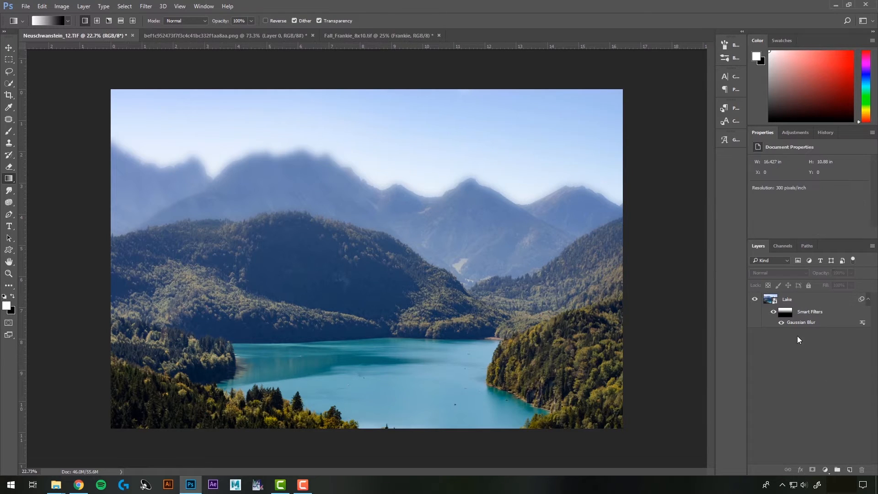
pyautogui.rightClick(800, 324)
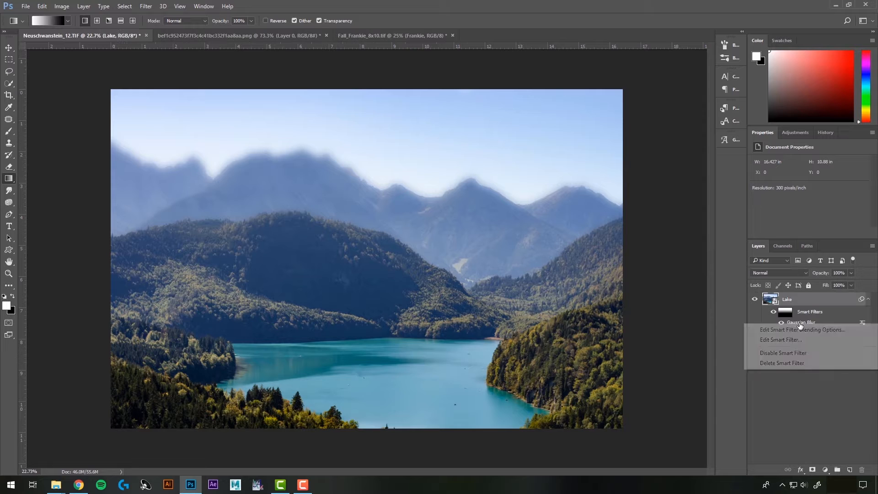
pyautogui.click(793, 363)
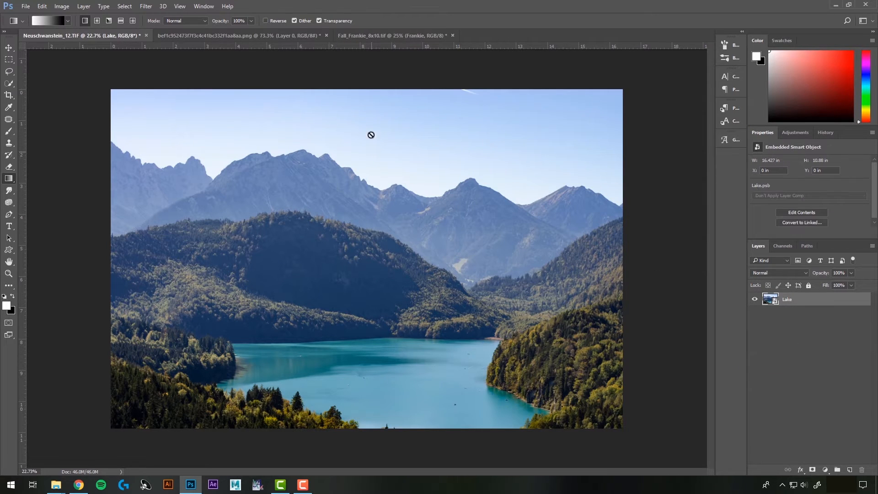
# Start a Field Blur on the Lake layer and set the central pin's blur to 55 px
pyautogui.click(146, 6)
pyautogui.moveTo(170, 116)
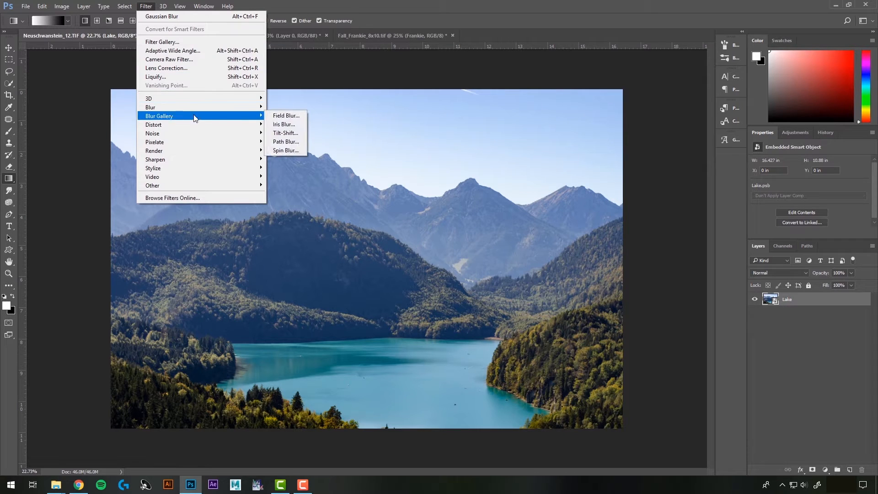
pyautogui.click(288, 116)
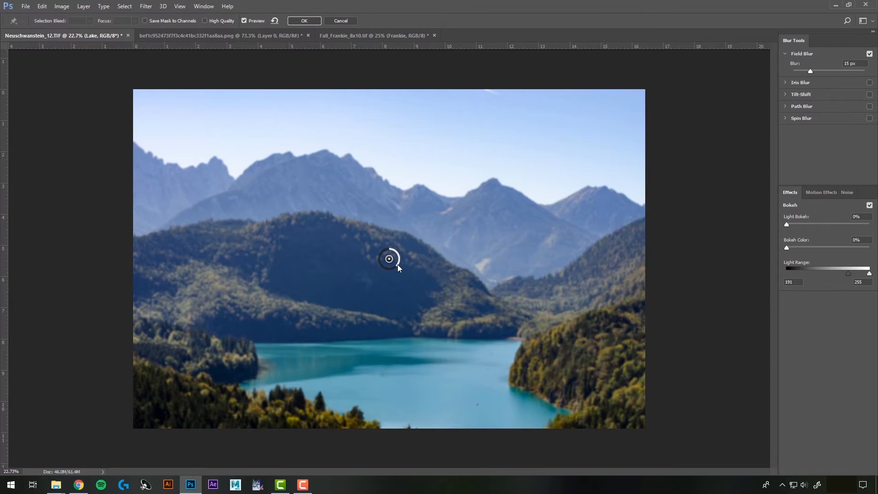
pyautogui.moveTo(397, 265)
pyautogui.mouseDown()
pyautogui.moveTo(385, 268)
pyautogui.moveTo(381, 248)
pyautogui.moveTo(380, 265)
pyautogui.moveTo(397, 265)
pyautogui.moveTo(397, 251)
pyautogui.moveTo(395, 270)
pyautogui.moveTo(325, 269)
pyautogui.moveTo(225, 361)
pyautogui.moveTo(513, 309)
pyautogui.moveTo(414, 270)
pyautogui.moveTo(378, 266)
pyautogui.moveTo(407, 254)
pyautogui.moveTo(407, 262)
pyautogui.mouseUp()
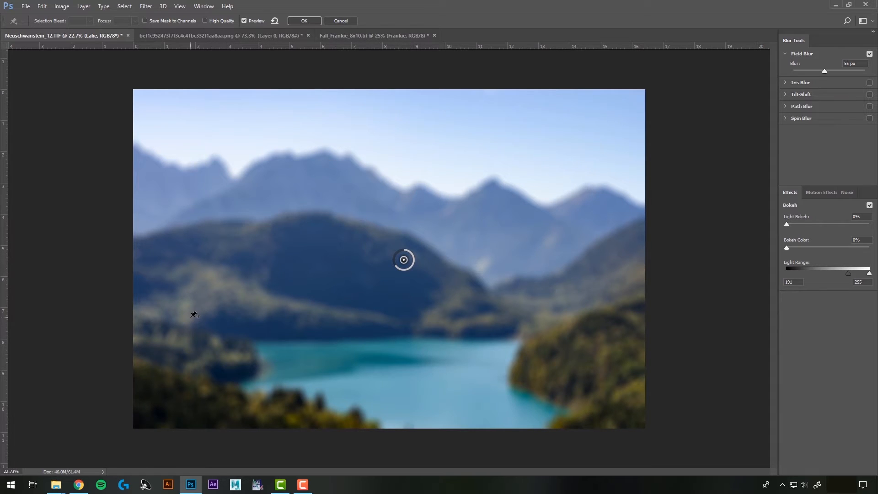
# Place Field Blur pins on the left forest, the central peak at 76 px and the right shore at 2 px, and turn Field Blur off
pyautogui.click(191, 317)
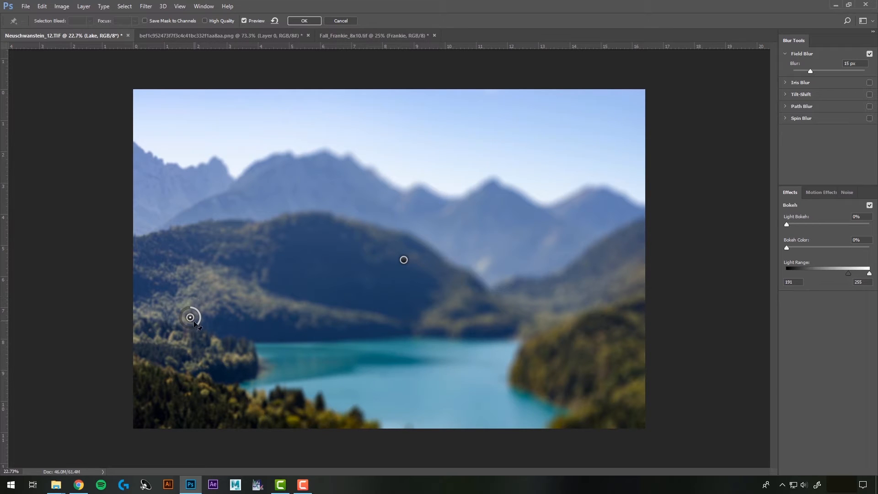
pyautogui.moveTo(197, 323)
pyautogui.mouseDown()
pyautogui.moveTo(199, 312)
pyautogui.moveTo(191, 333)
pyautogui.moveTo(177, 315)
pyautogui.moveTo(183, 303)
pyautogui.moveTo(183, 331)
pyautogui.mouseUp()
pyautogui.click(325, 164)
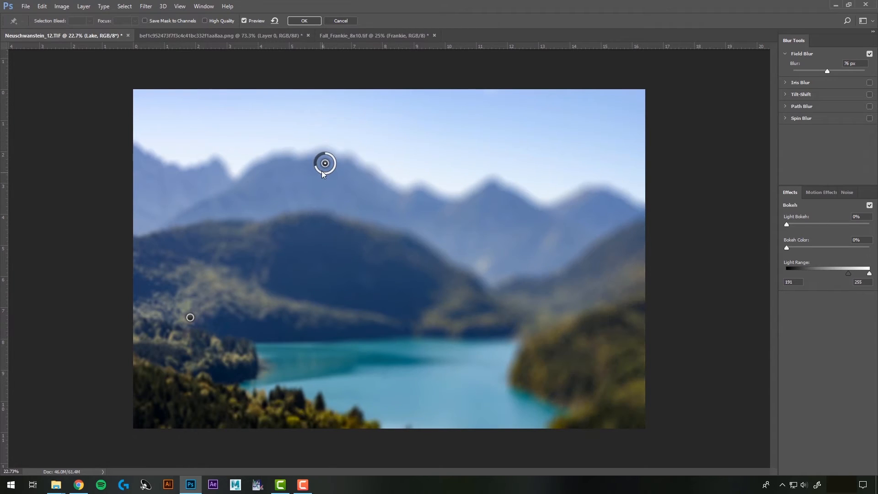
pyautogui.click(538, 334)
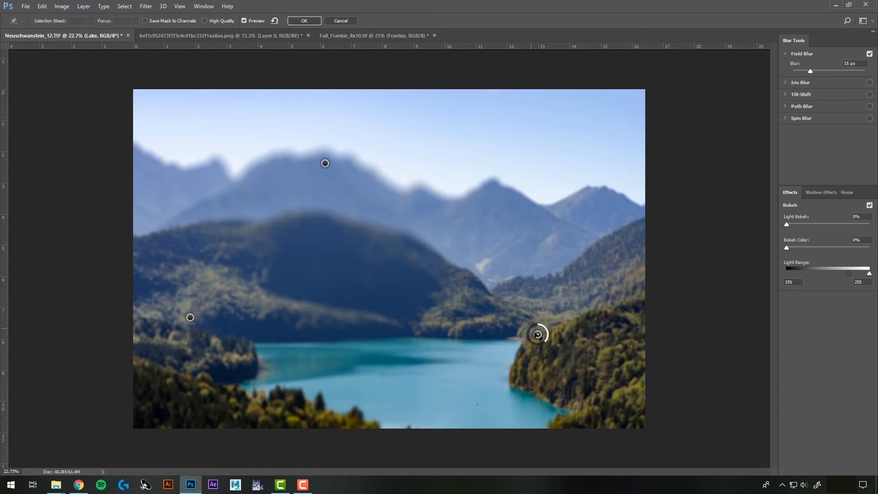
pyautogui.moveTo(546, 340); pyautogui.dragTo(545, 326)
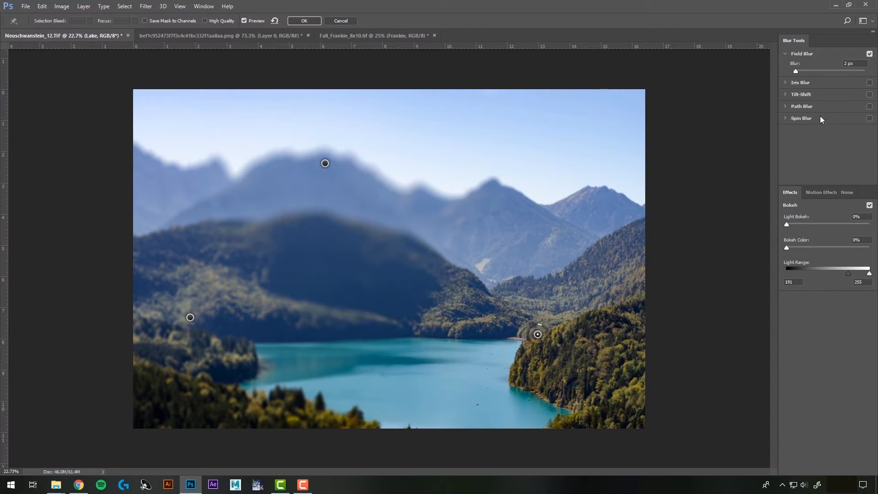
pyautogui.click(869, 54)
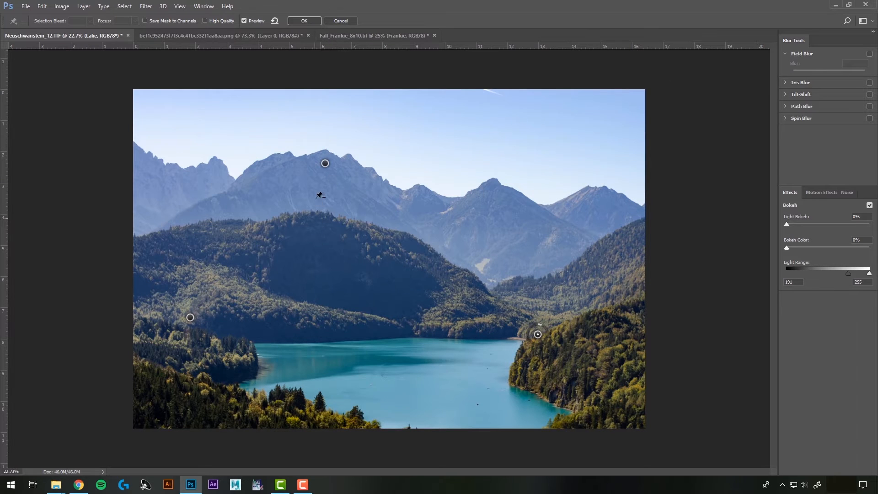
# Enable Iris Blur, enlarge its circle around the central hill and set the blur to 101 px
pyautogui.click(805, 82)
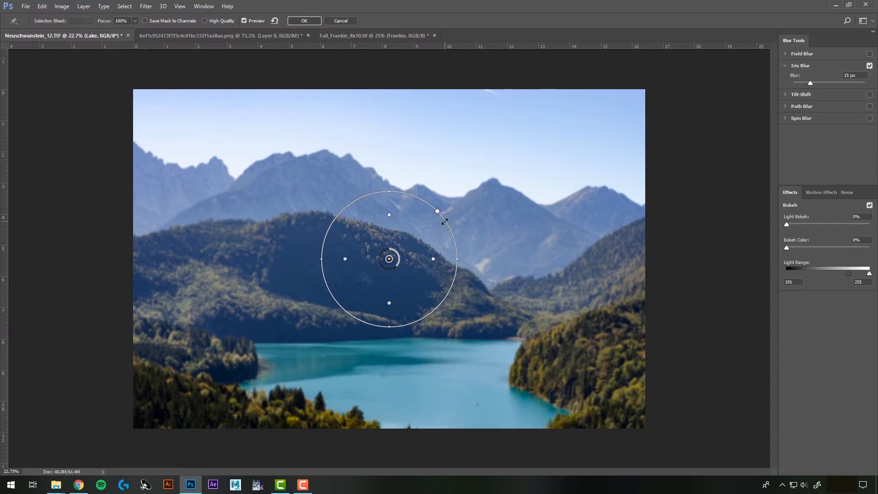
pyautogui.moveTo(445, 221); pyautogui.dragTo(491, 175)
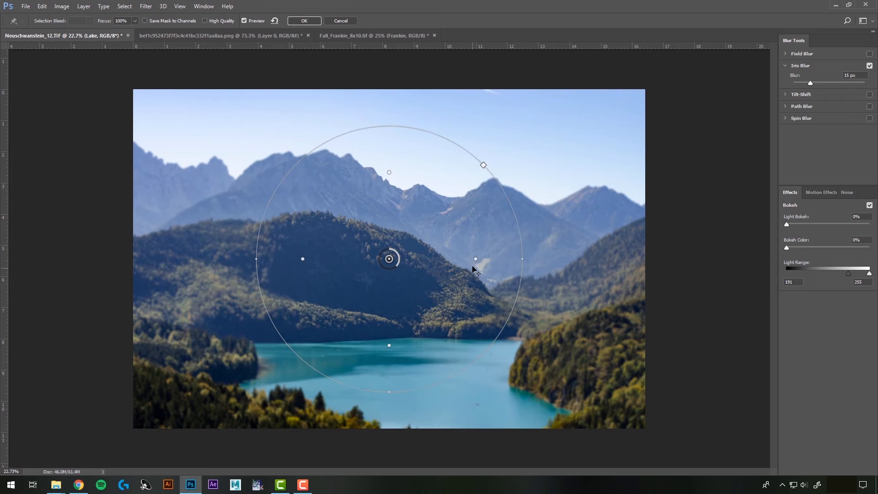
pyautogui.moveTo(395, 268); pyautogui.dragTo(374, 259)
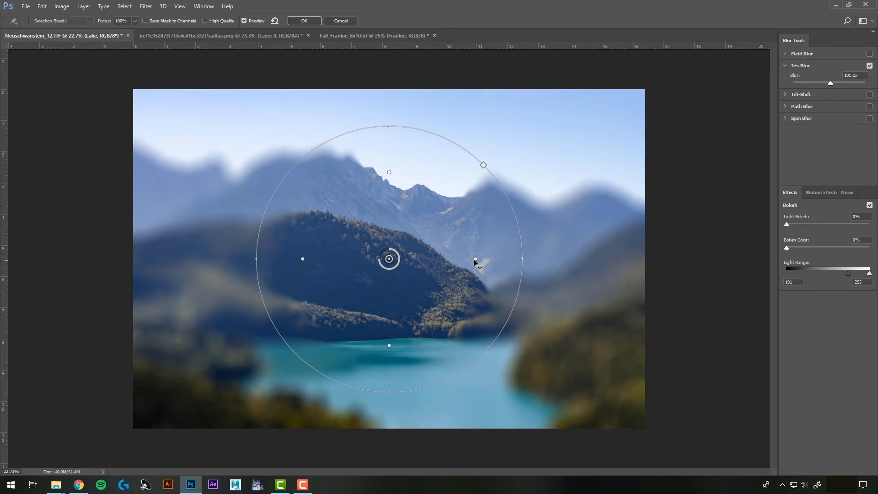
# Stretch the Iris Blur ellipse wider and taller, expand its sharp area almost to the edge, and turn Iris Blur off
pyautogui.moveTo(475, 260); pyautogui.dragTo(441, 260)
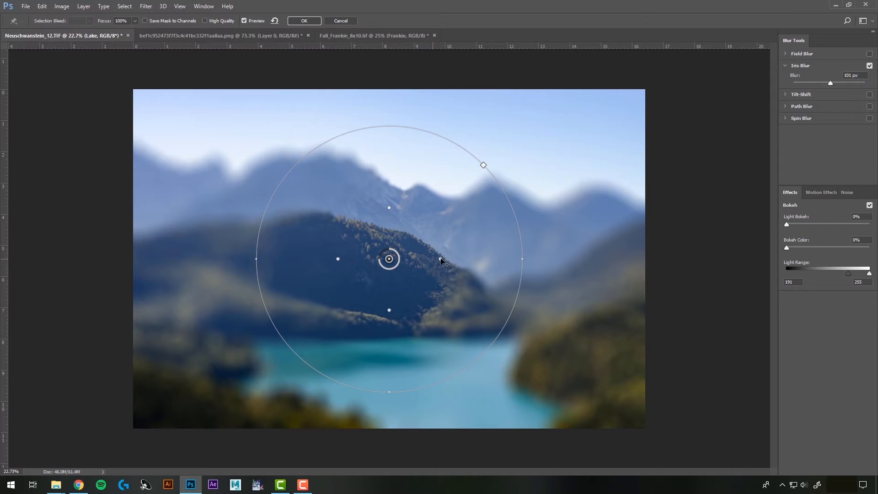
pyautogui.moveTo(532, 259); pyautogui.dragTo(610, 261)
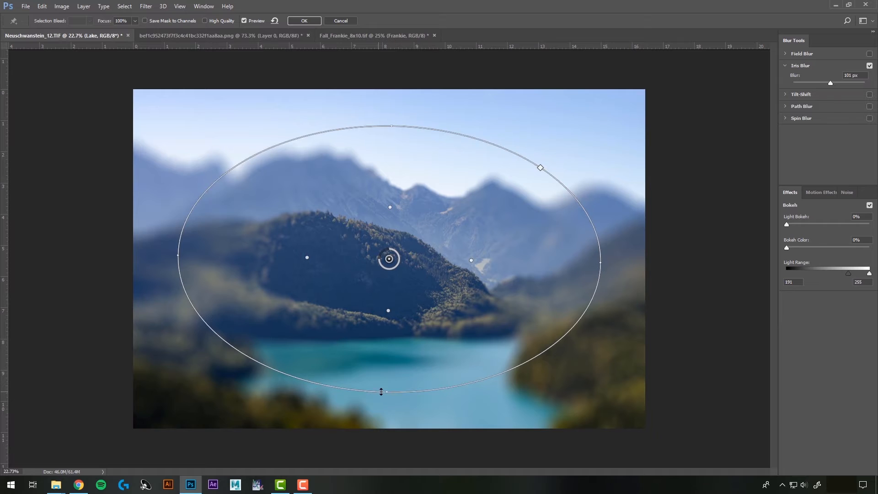
pyautogui.moveTo(381, 392); pyautogui.dragTo(385, 425)
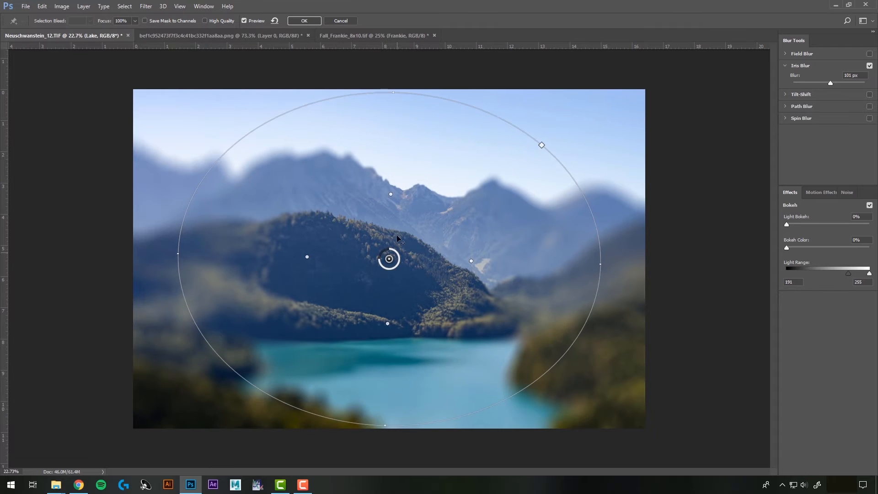
pyautogui.moveTo(392, 196); pyautogui.dragTo(402, 145)
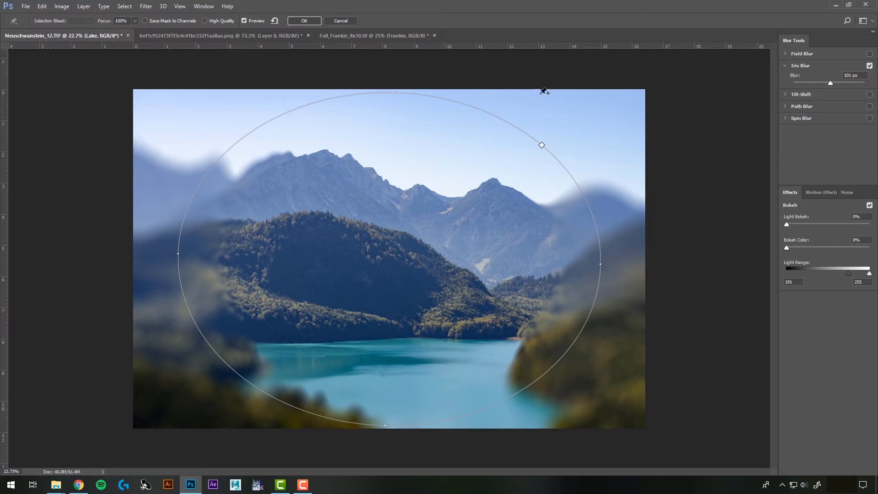
pyautogui.click(869, 65)
pyautogui.click(870, 66)
pyautogui.click(870, 65)
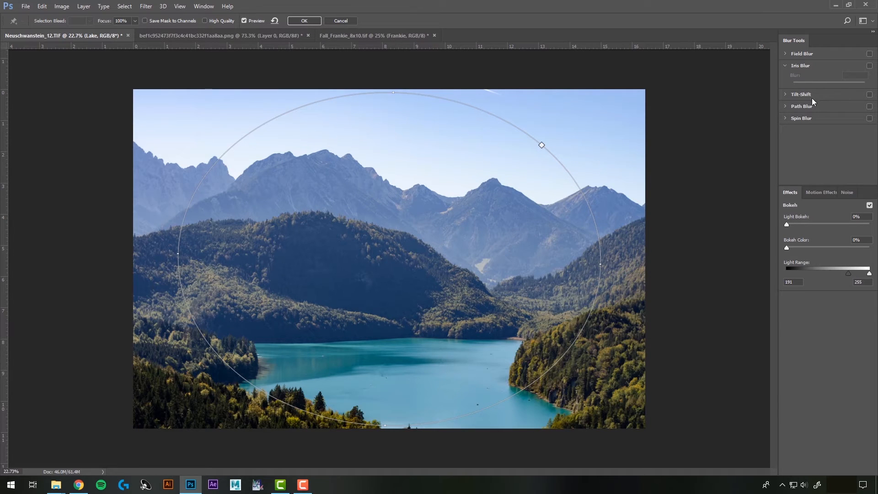
# Try a Tilt-Shift blur with increased strength and a widened, slightly tilted focus band, and turn Tilt-Shift off
pyautogui.click(869, 94)
pyautogui.click(785, 94)
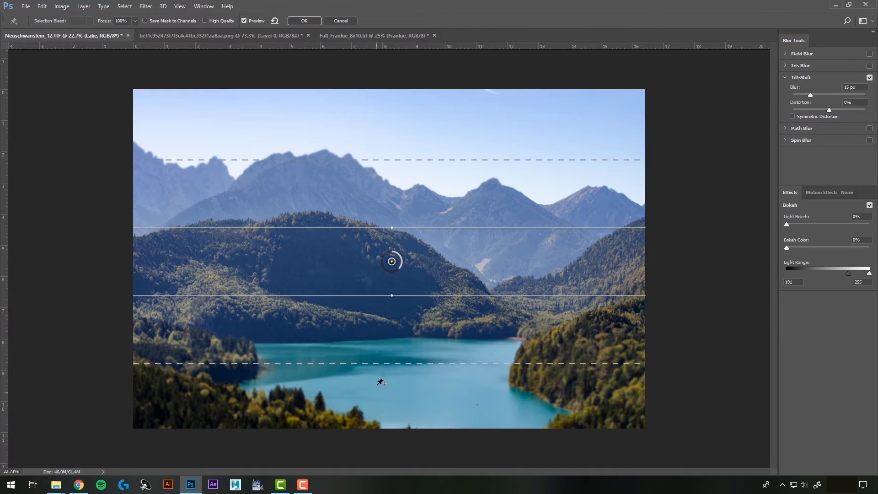
pyautogui.moveTo(399, 271); pyautogui.dragTo(383, 264)
pyautogui.moveTo(401, 365)
pyautogui.mouseDown()
pyautogui.moveTo(401, 334)
pyautogui.moveTo(401, 374)
pyautogui.mouseUp()
pyautogui.moveTo(401, 161); pyautogui.dragTo(401, 127)
pyautogui.moveTo(392, 229); pyautogui.dragTo(404, 193)
pyautogui.click(869, 77)
# Try a Path Blur at 252% speed, redirect its arrow toward the left, and turn Path Blur off
pyautogui.click(870, 128)
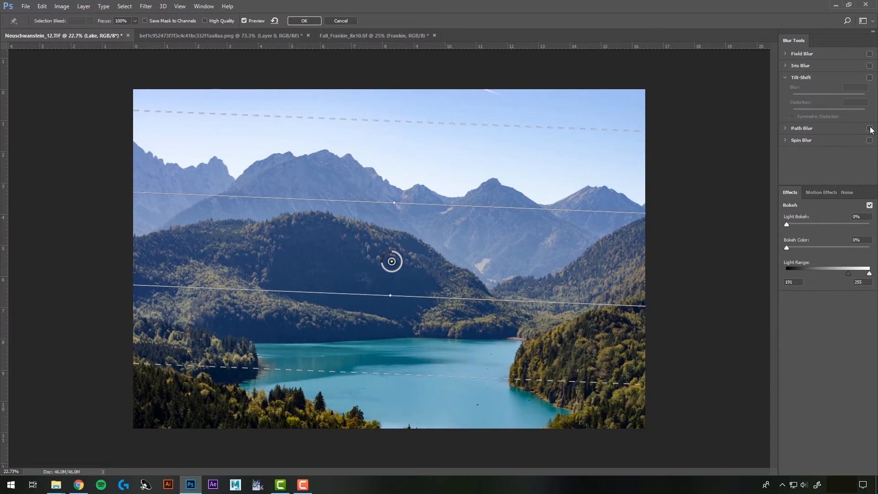
pyautogui.click(785, 128)
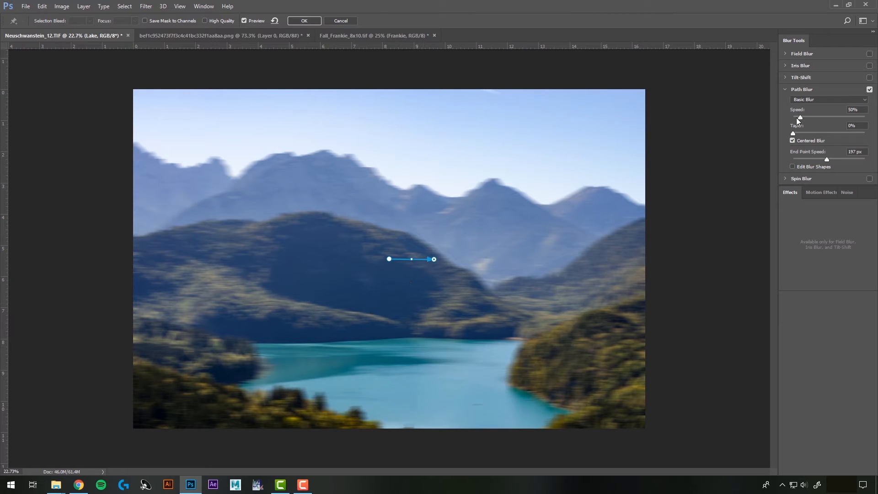
pyautogui.moveTo(801, 117); pyautogui.dragTo(829, 117)
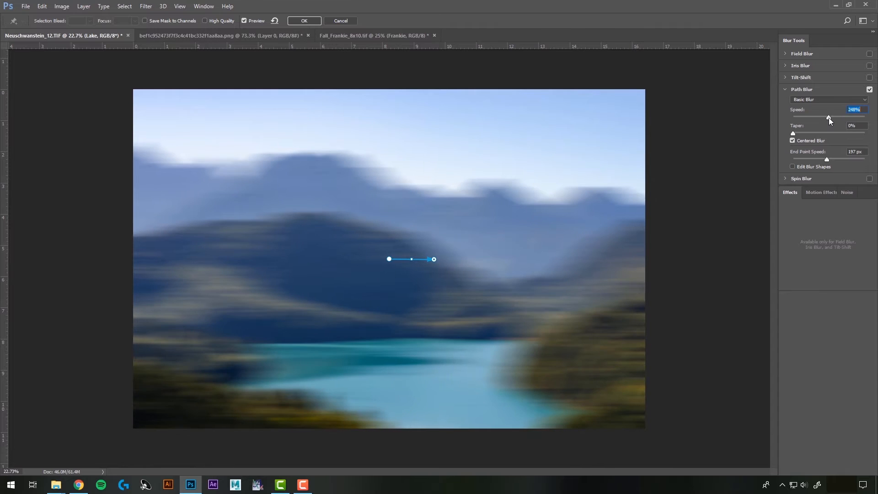
pyautogui.moveTo(451, 260); pyautogui.dragTo(536, 251)
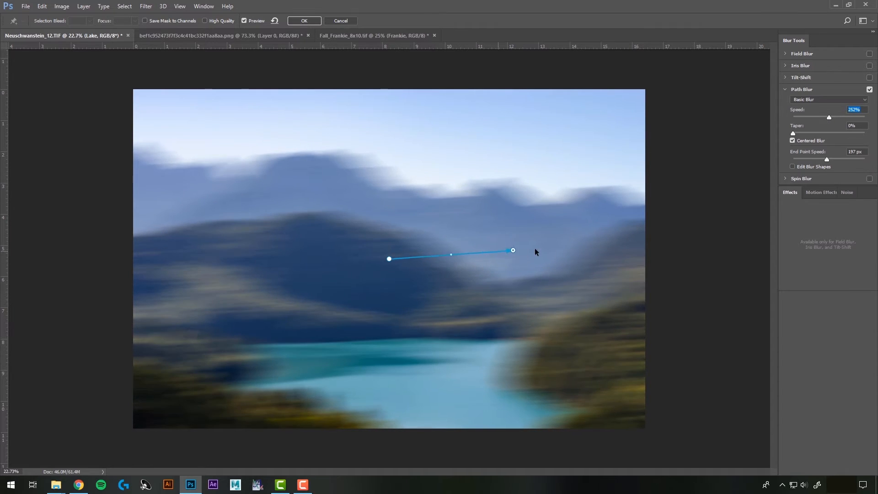
pyautogui.moveTo(585, 217); pyautogui.dragTo(316, 264)
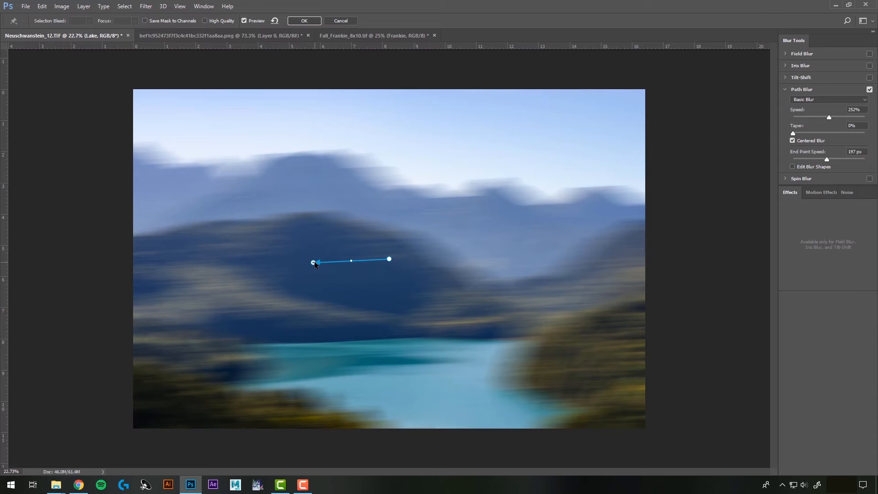
pyautogui.click(870, 89)
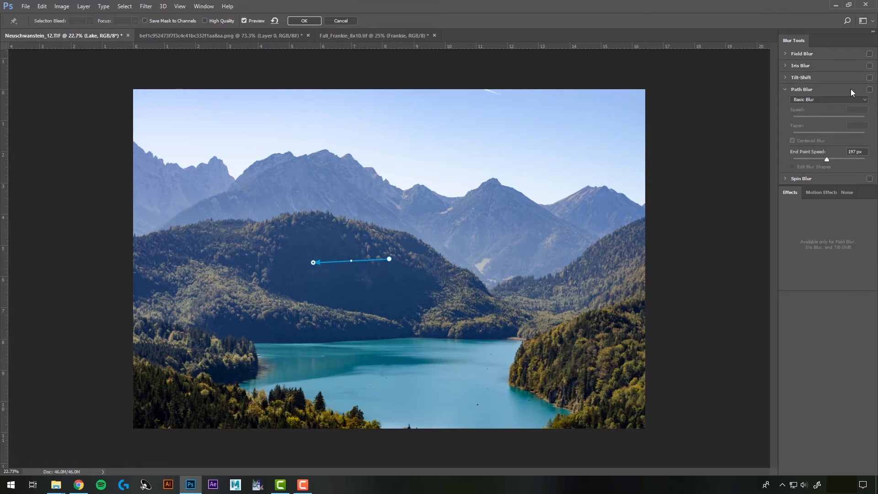
# Try Spin Blur circles on the central hill, right peak and left forest, setting the forest's blur angle to 138°, and cancel the Blur Gallery
pyautogui.click(785, 90)
pyautogui.click(870, 102)
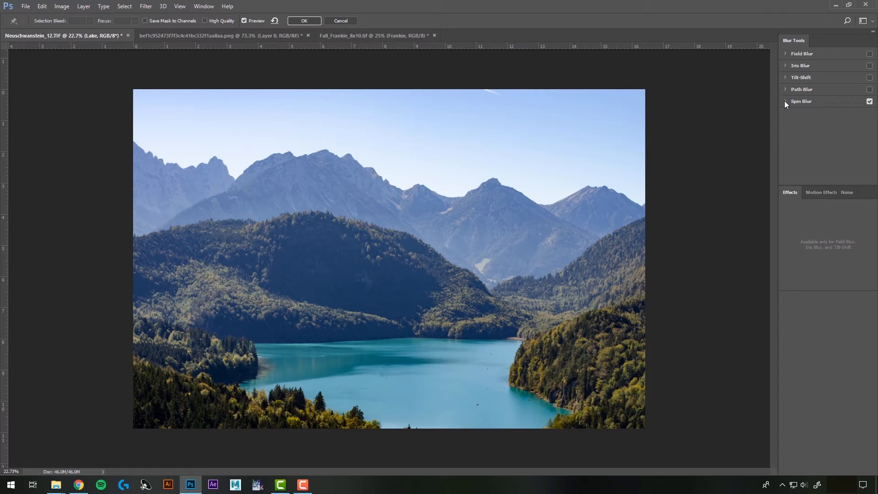
pyautogui.click(785, 101)
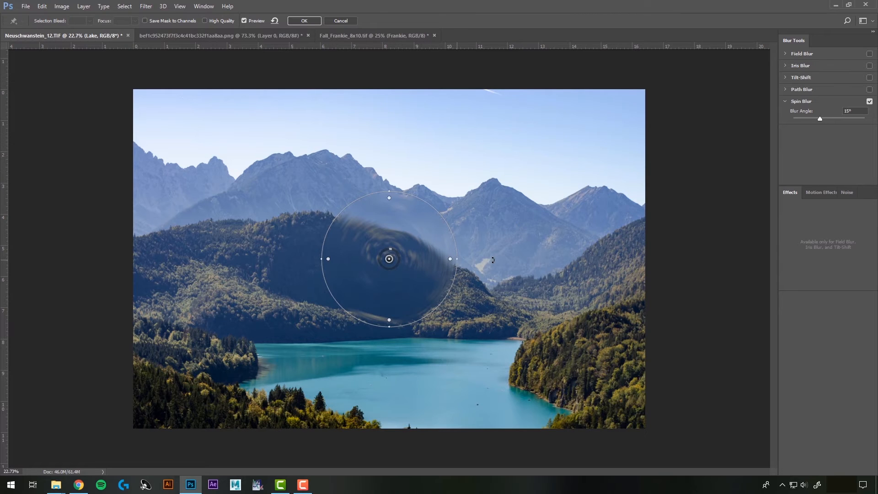
pyautogui.moveTo(457, 211); pyautogui.dragTo(439, 207)
pyautogui.click(579, 187)
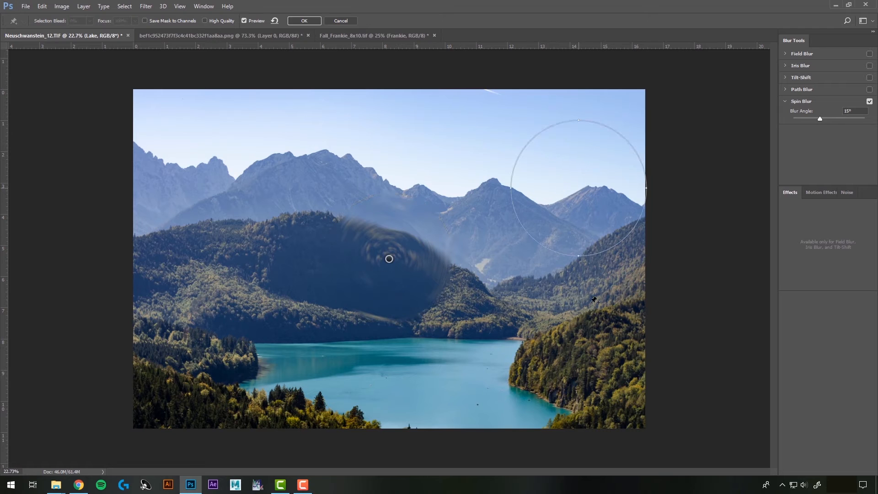
pyautogui.click(184, 333)
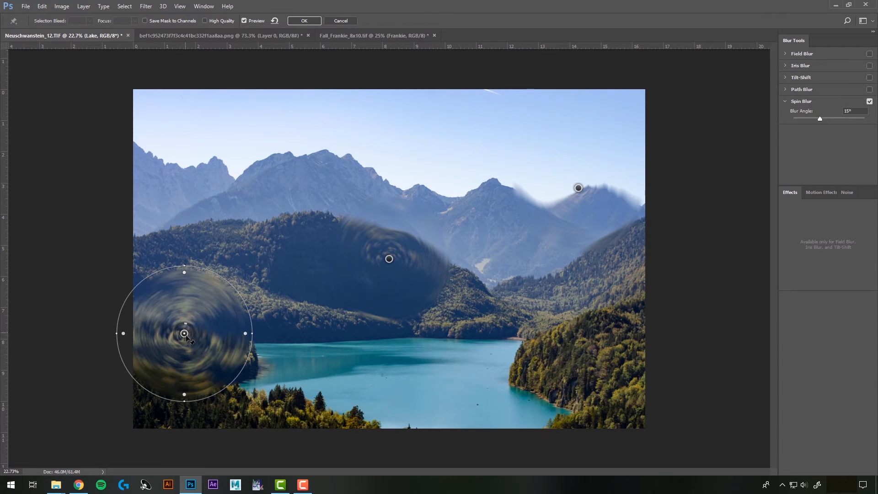
pyautogui.moveTo(191, 324); pyautogui.dragTo(188, 343)
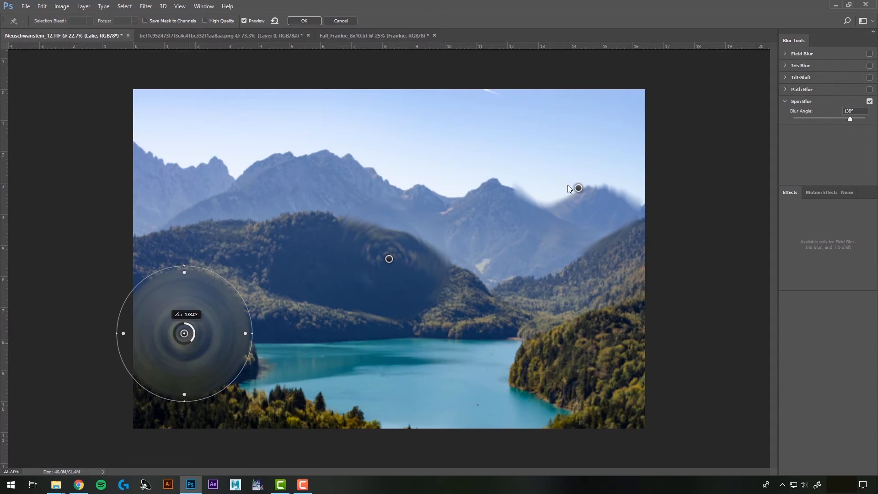
pyautogui.click(344, 21)
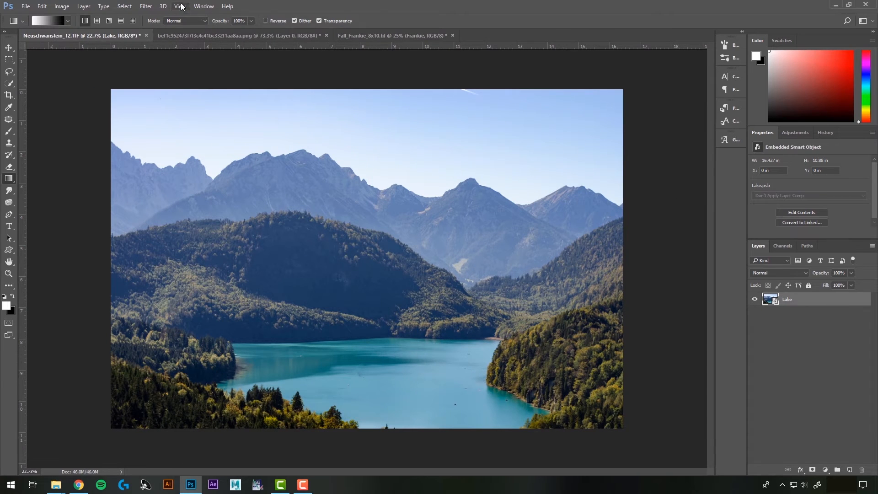
# Try a Wave distortion with 344 generators, wavelengths of 155 to 156 and amplitudes of 1 to 414, and cancel it
pyautogui.click(146, 7)
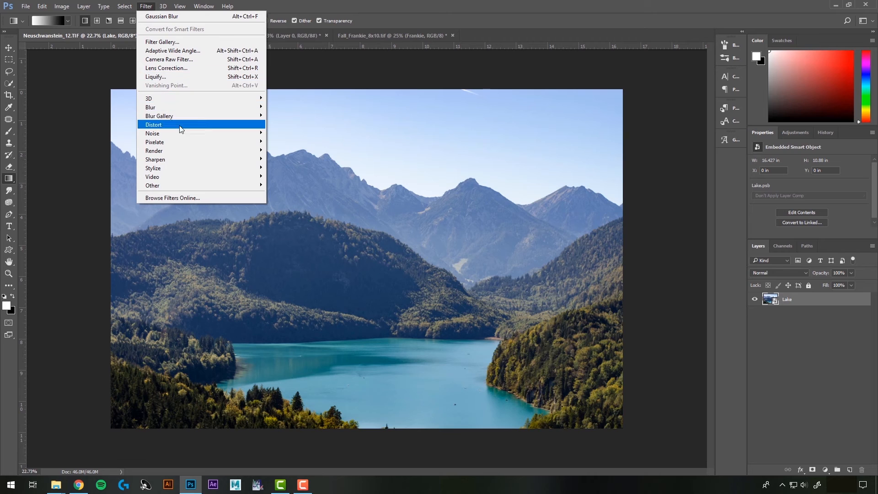
pyautogui.moveTo(180, 126)
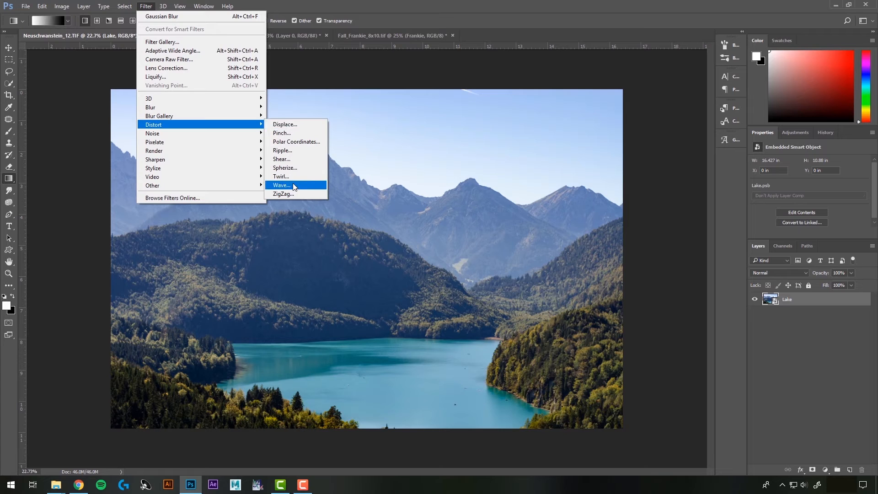
pyautogui.click(281, 185)
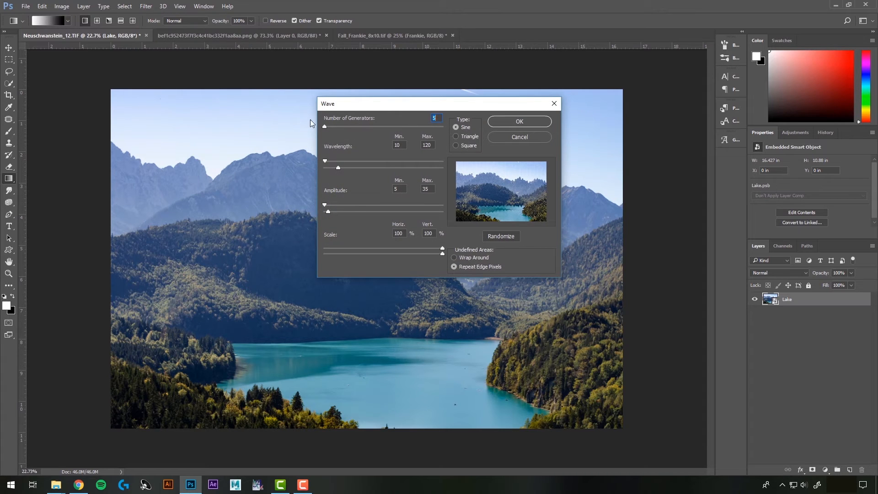
pyautogui.moveTo(324, 128); pyautogui.dragTo(365, 130)
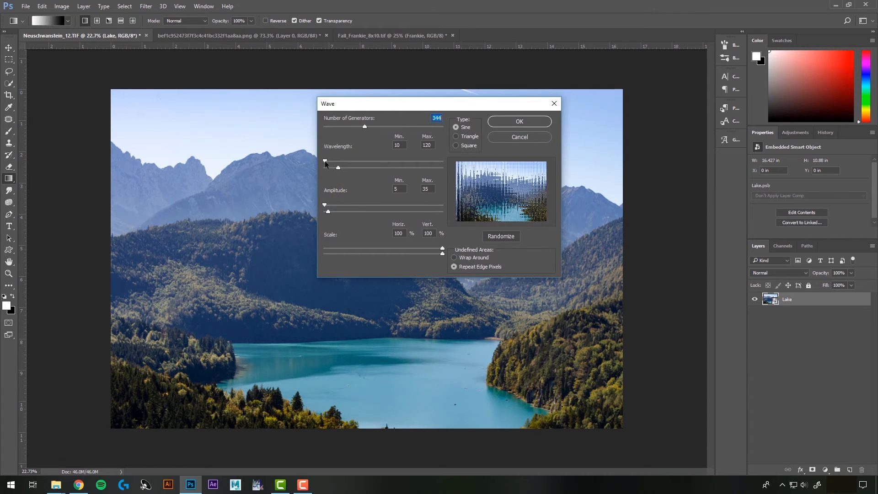
pyautogui.moveTo(325, 162); pyautogui.dragTo(359, 160)
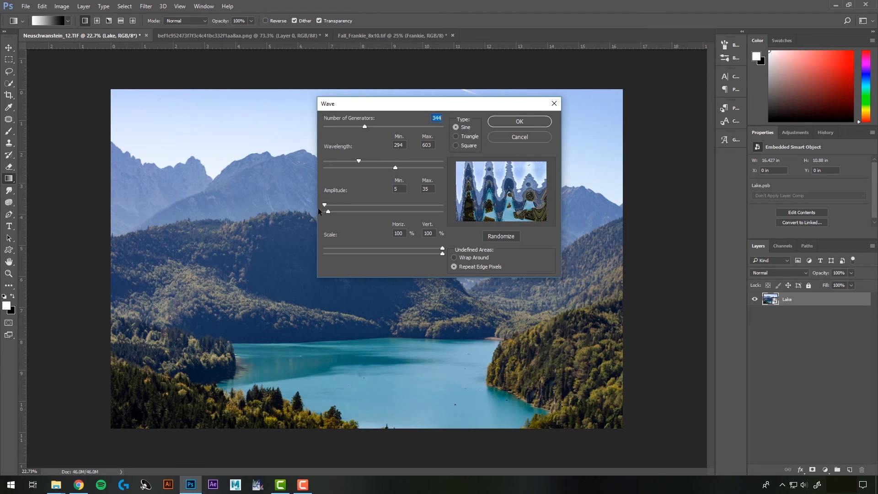
pyautogui.moveTo(328, 210); pyautogui.dragTo(310, 202)
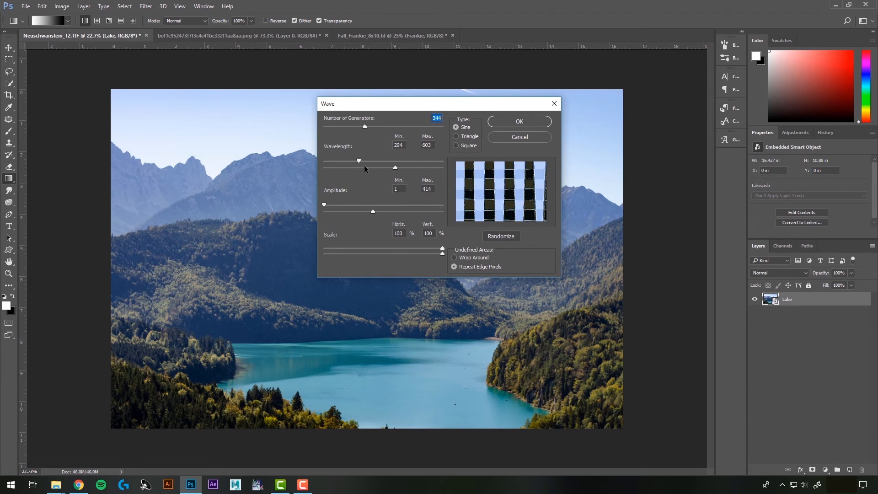
pyautogui.moveTo(397, 167); pyautogui.dragTo(343, 169)
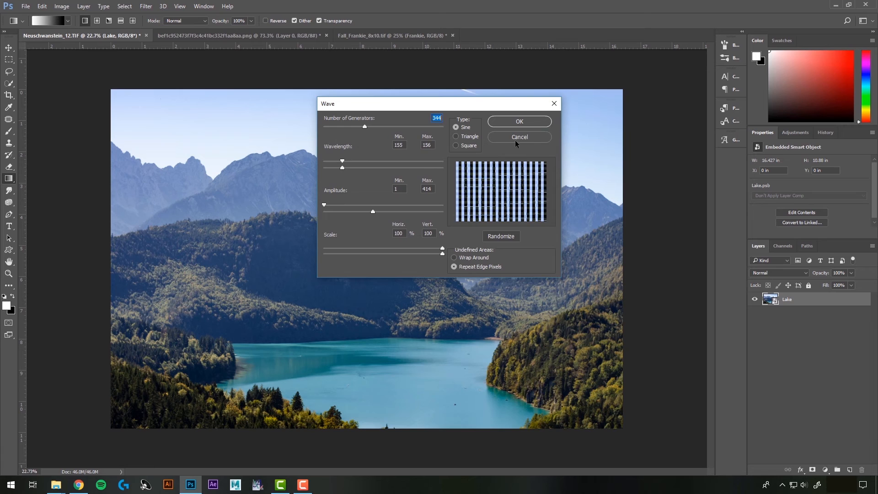
pyautogui.click(515, 140)
# Try a medium-size Ripple distortion with its amount raised close to the maximum, and delete the Ripple smart filter
pyautogui.click(149, 10)
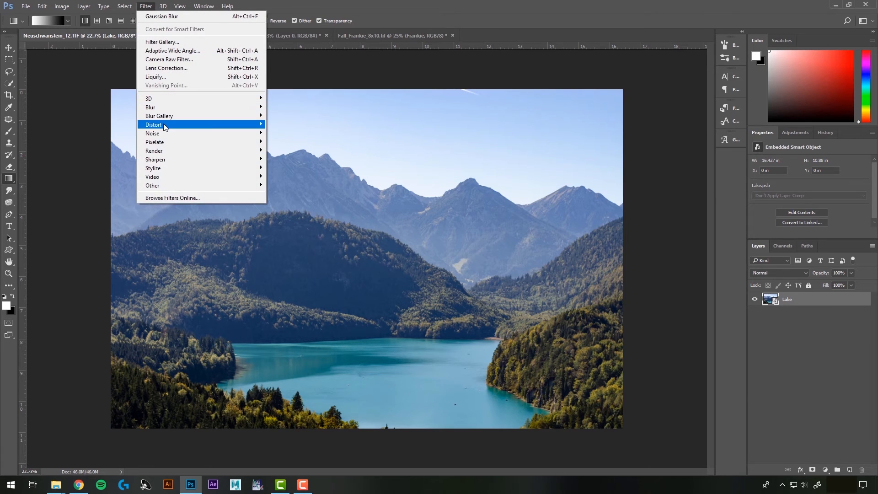
pyautogui.moveTo(248, 125)
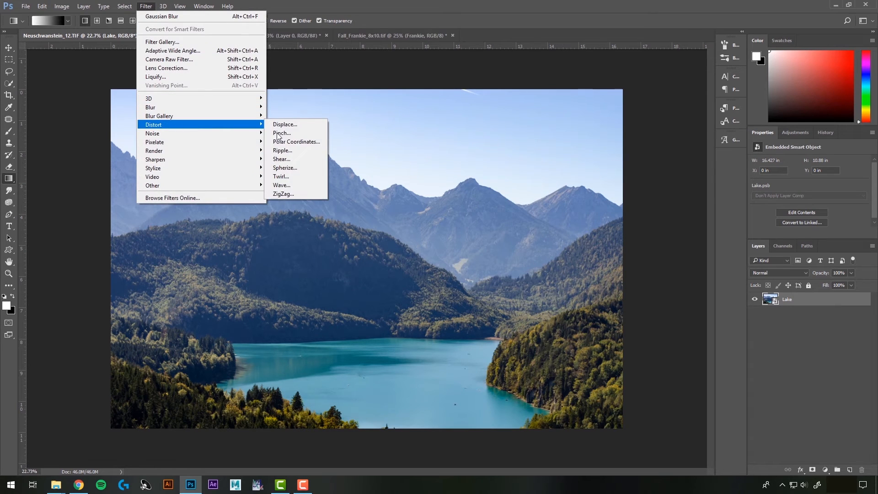
pyautogui.click(298, 151)
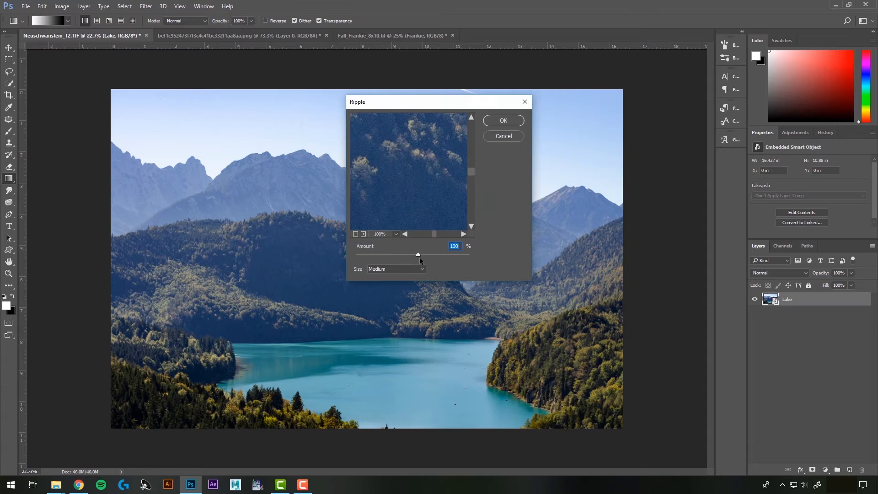
pyautogui.moveTo(418, 255); pyautogui.dragTo(463, 256)
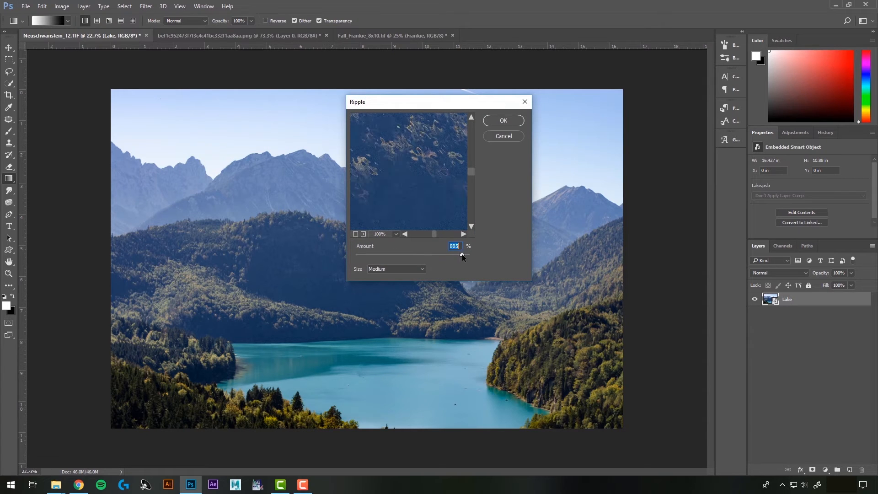
pyautogui.click(500, 121)
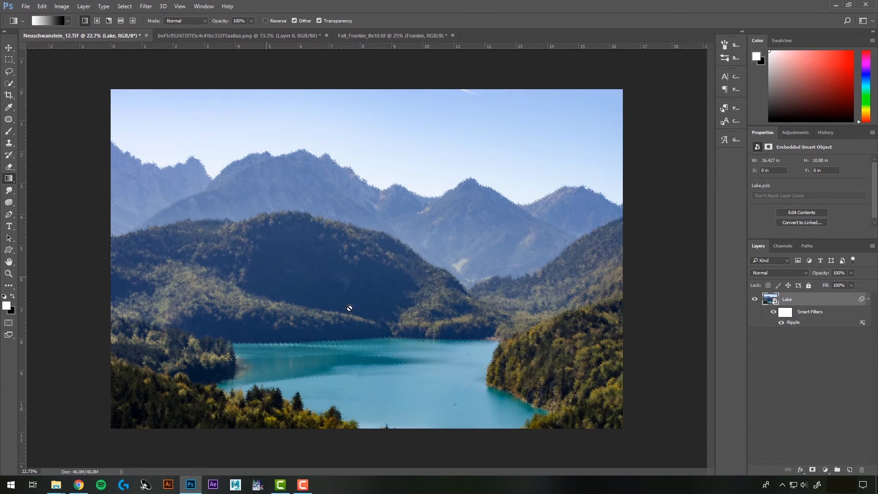
pyautogui.rightClick(785, 322)
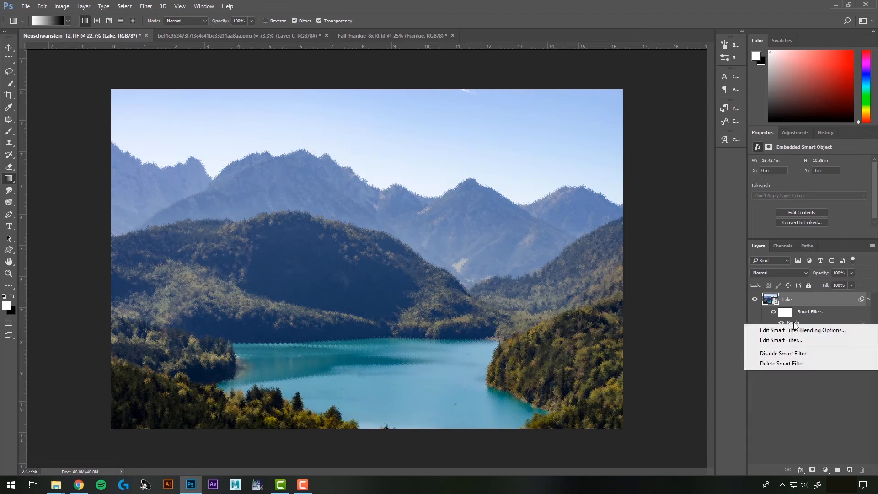
pyautogui.click(790, 362)
# Try a Mosaic pixelation with a greatly enlarged cell size on the lake photo, and undo it
pyautogui.click(146, 6)
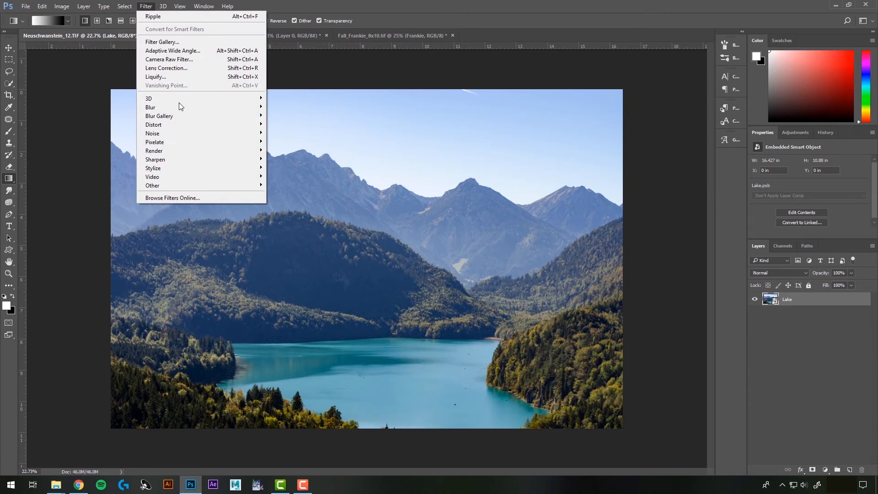
pyautogui.moveTo(186, 143)
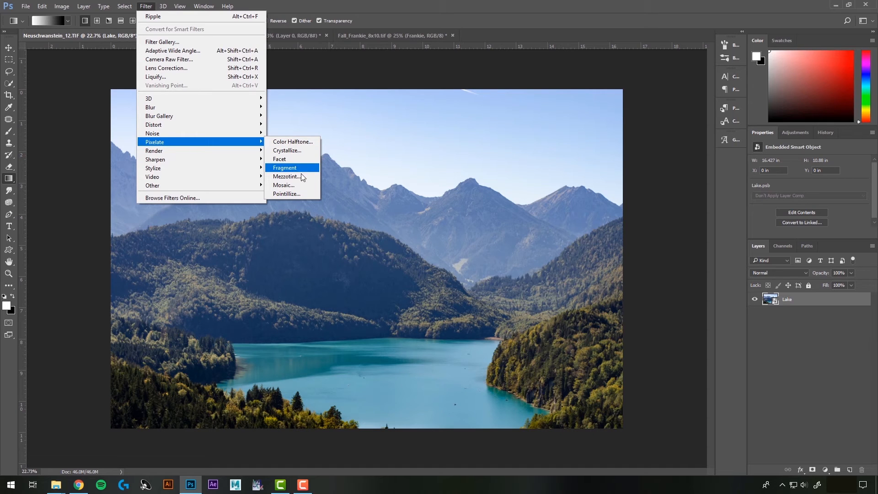
pyautogui.click(284, 185)
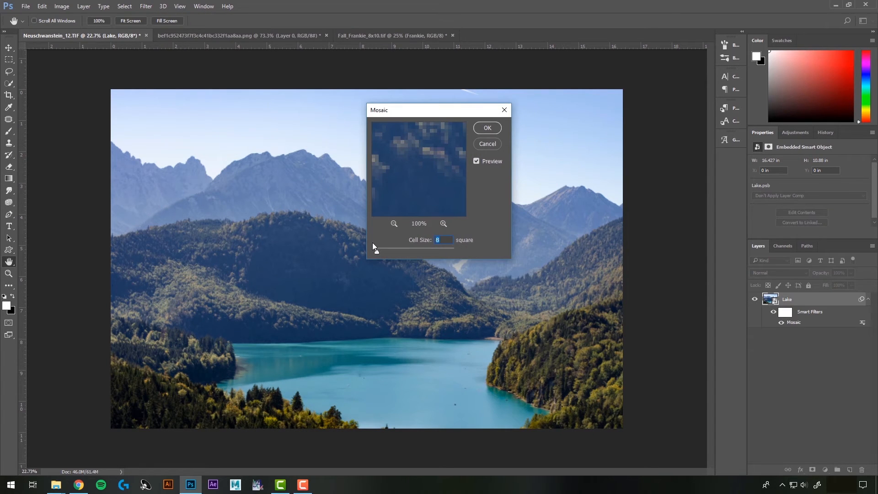
pyautogui.moveTo(377, 250); pyautogui.dragTo(422, 251)
pyautogui.click(487, 127)
pyautogui.press('g')
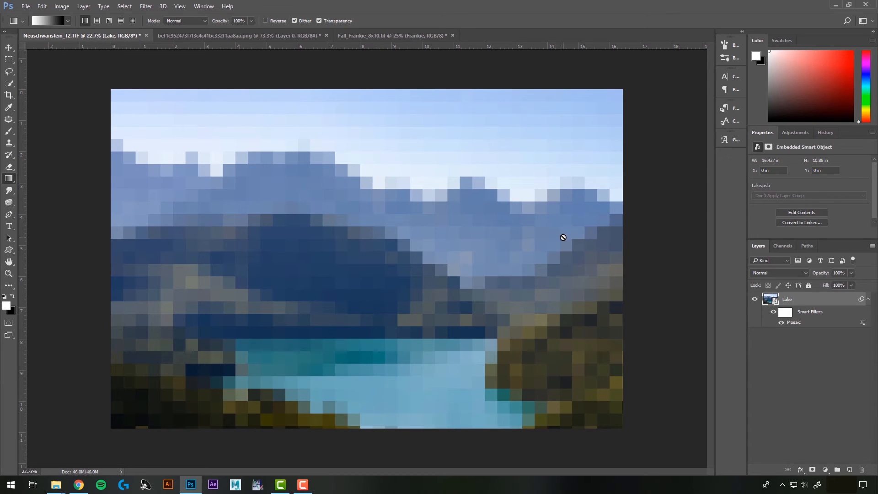
pyautogui.hotkey('ctrl', 'z')
# Sharpen the lake photo using Unsharp Mask with an amount of 182%, a radius of 9.0 pixels and a threshold of 7 levels
pyautogui.click(146, 6)
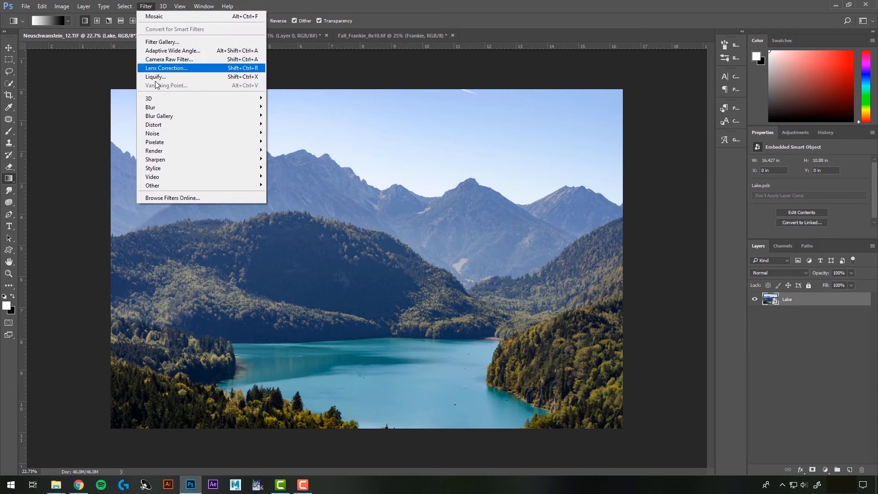
pyautogui.moveTo(170, 152)
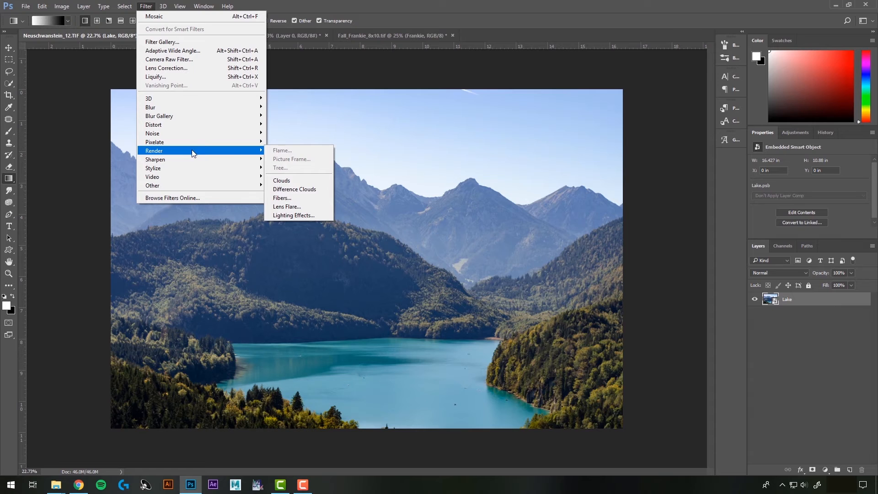
pyautogui.moveTo(207, 160)
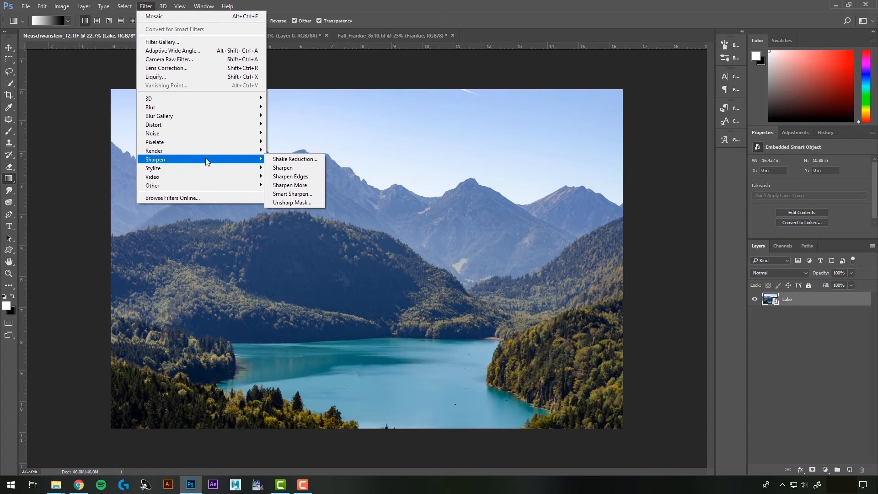
pyautogui.click(294, 202)
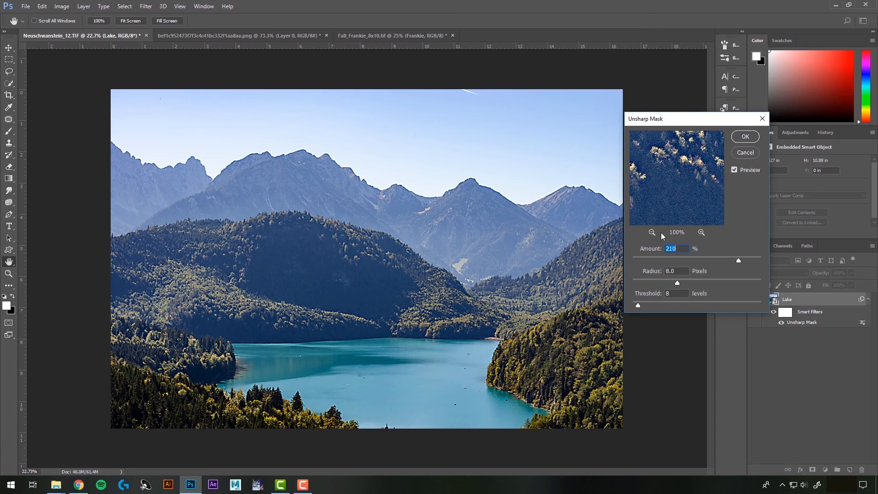
pyautogui.moveTo(738, 261)
pyautogui.mouseDown()
pyautogui.moveTo(685, 259)
pyautogui.moveTo(725, 259)
pyautogui.mouseUp()
pyautogui.moveTo(639, 306)
pyautogui.mouseDown()
pyautogui.moveTo(663, 306)
pyautogui.moveTo(638, 305)
pyautogui.mouseUp()
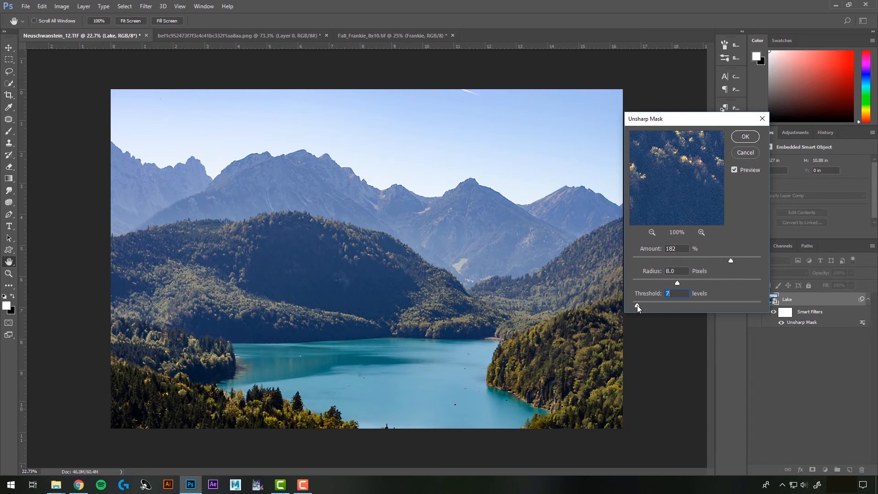
pyautogui.moveTo(676, 283)
pyautogui.mouseDown()
pyautogui.moveTo(695, 282)
pyautogui.moveTo(680, 282)
pyautogui.mouseUp()
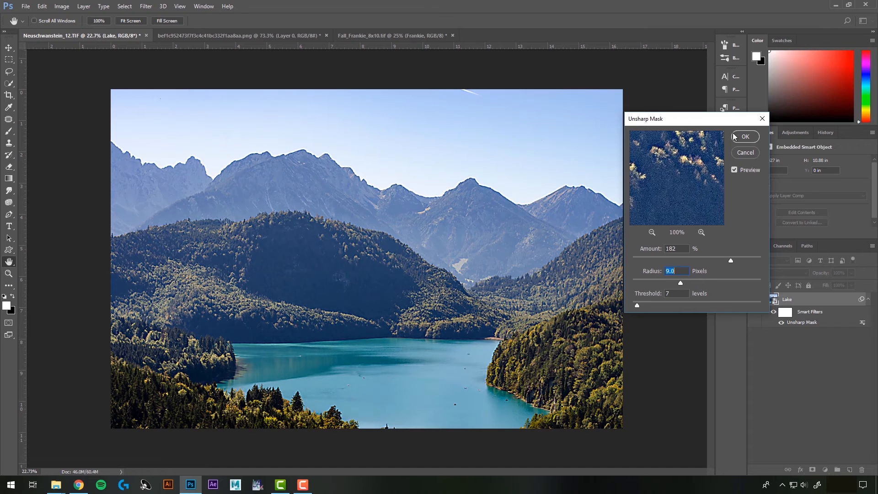
pyautogui.click(745, 136)
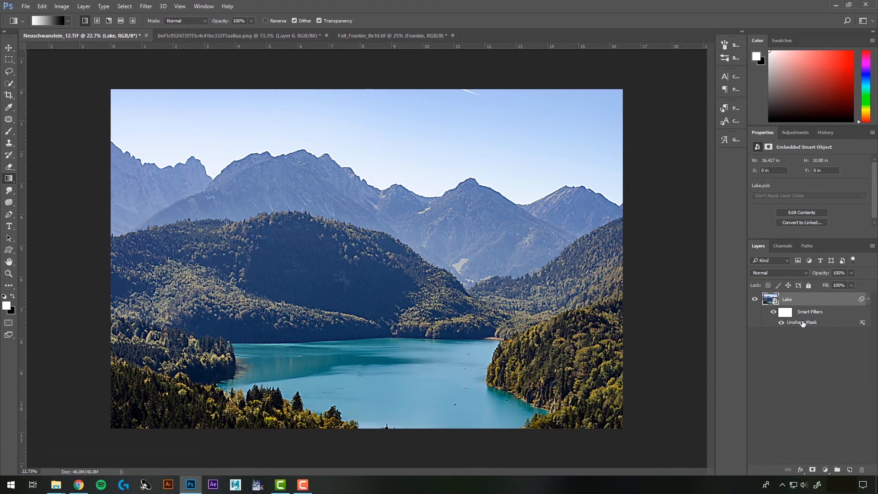
# Start a Lens Flare centred above the mountains left of the photo's middle and set its brightness to 71%
pyautogui.click(146, 6)
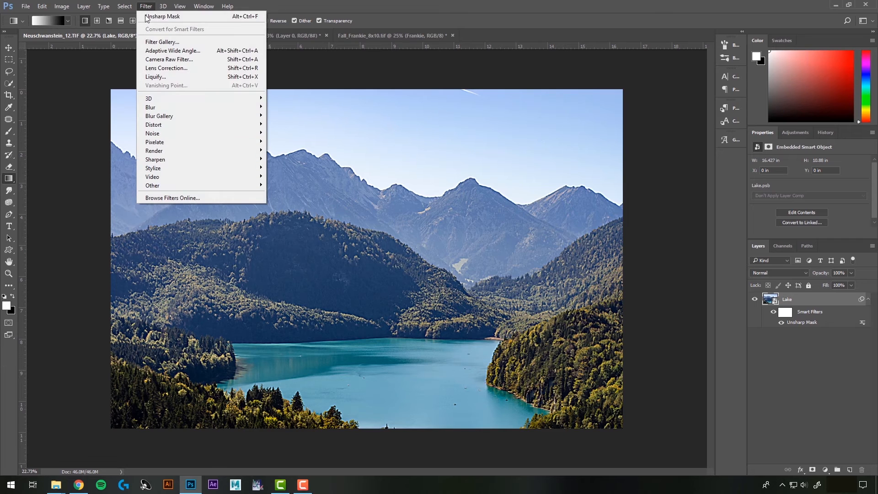
pyautogui.moveTo(192, 153)
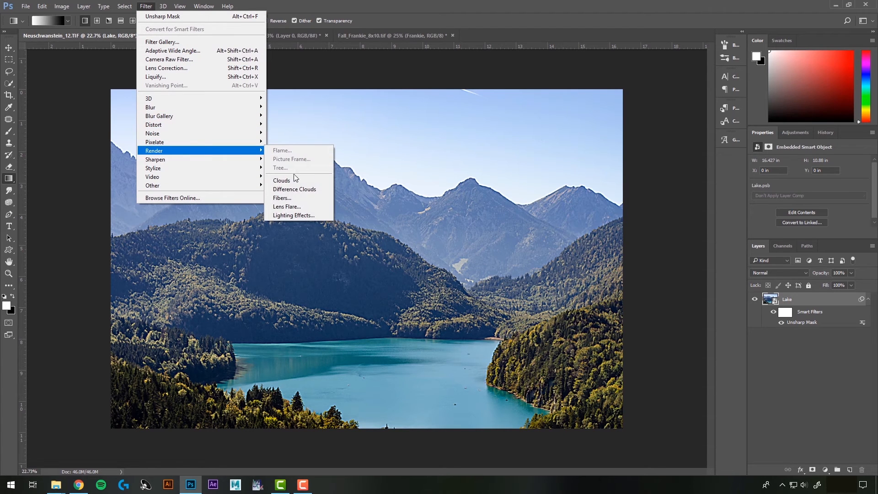
pyautogui.click(288, 207)
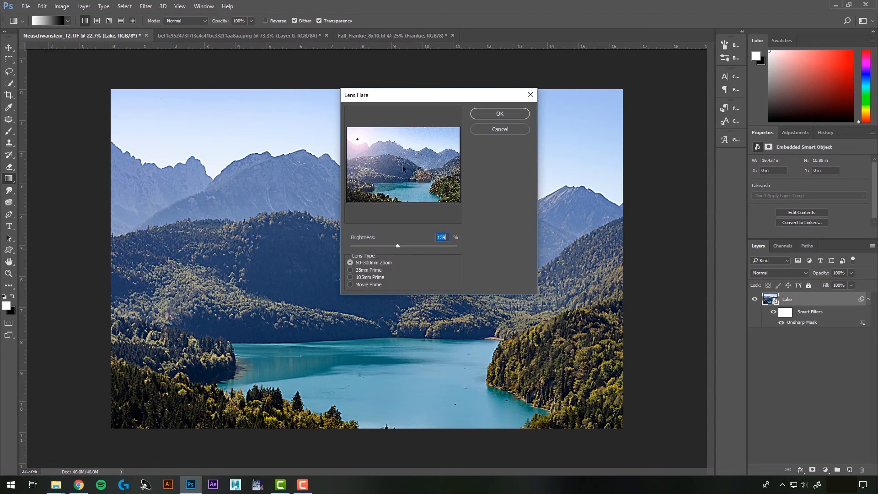
pyautogui.moveTo(356, 138); pyautogui.dragTo(383, 143)
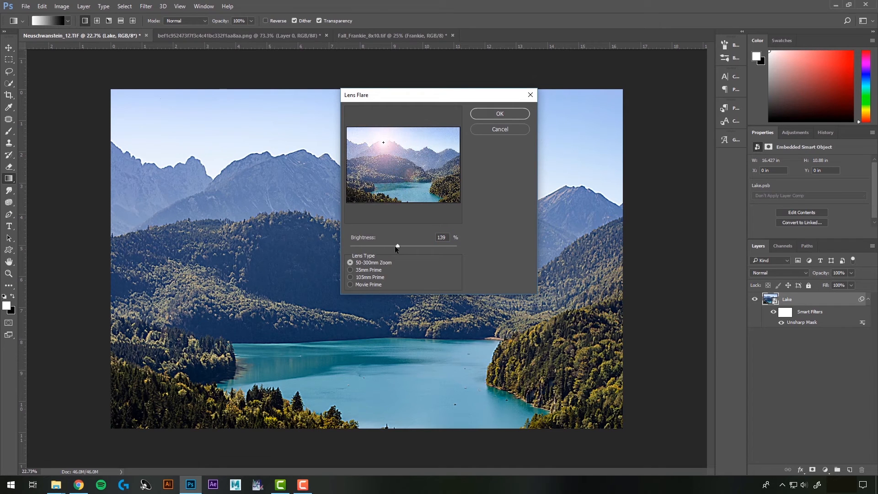
pyautogui.moveTo(396, 247); pyautogui.dragTo(373, 244)
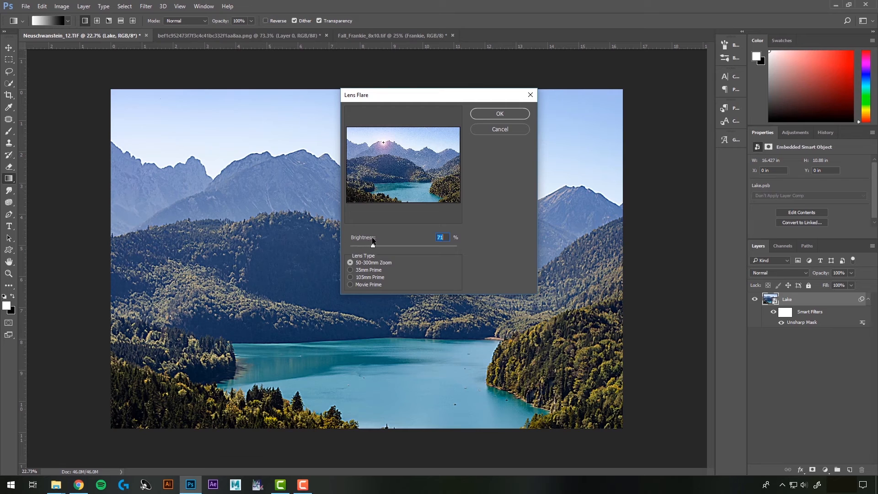
# Compare the 35mm Prime and Movie Prime lens types for the flare and return to 50-300mm Zoom
pyautogui.click(350, 270)
pyautogui.click(350, 284)
pyautogui.click(350, 263)
# Move the flare to the sky above the leftmost peaks, set its brightness to 102% and apply it
pyautogui.moveTo(384, 142); pyautogui.dragTo(358, 144)
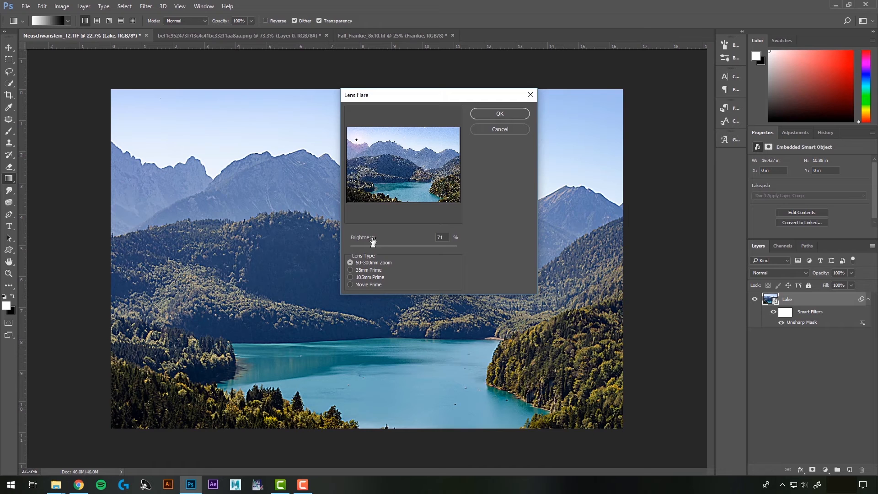
pyautogui.moveTo(378, 245); pyautogui.dragTo(385, 244)
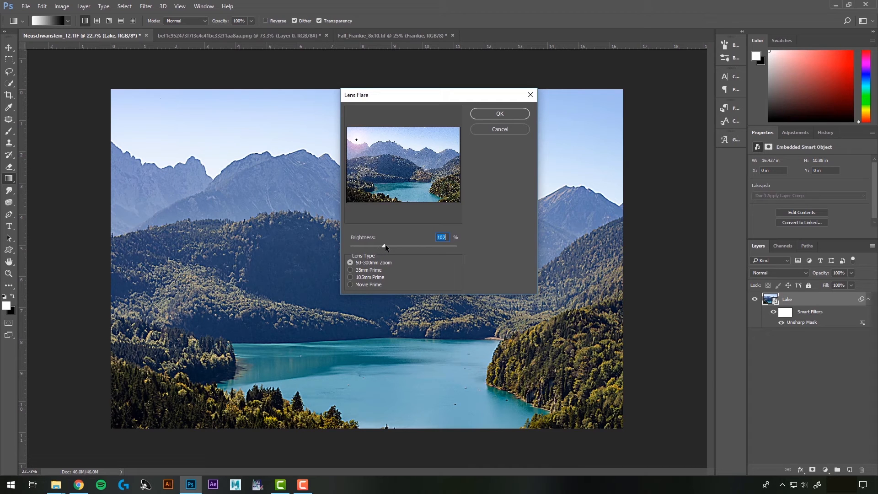
pyautogui.click(500, 114)
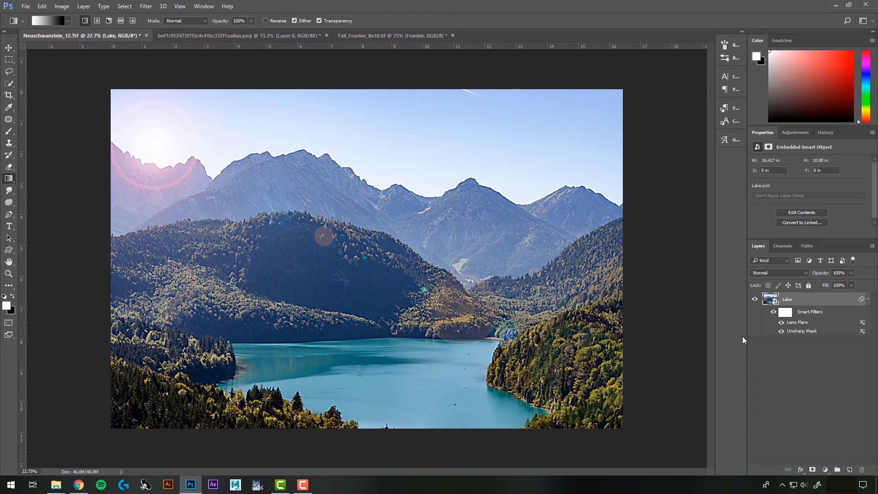
# Turn the Unsharp Mask and Lens Flare smart filters off and on again to compare their effects
pyautogui.click(781, 331)
pyautogui.click(782, 323)
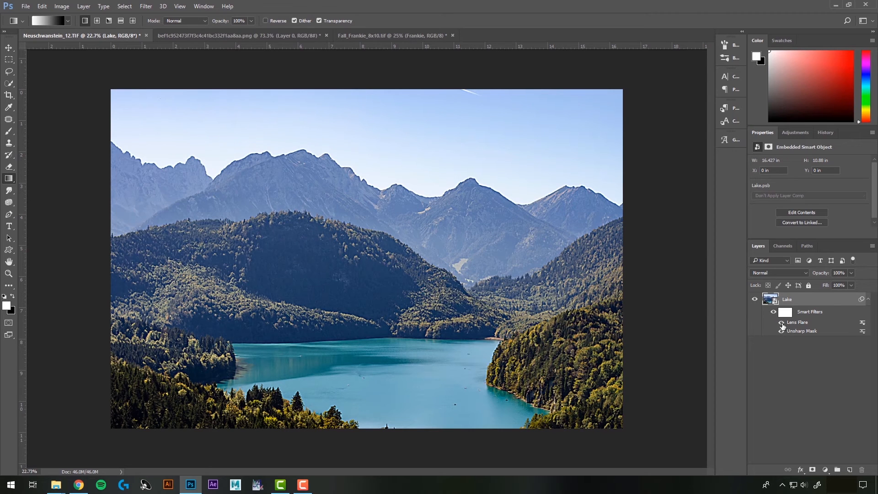
pyautogui.click(782, 322)
pyautogui.click(782, 331)
# Deselect the Lake layer and collapse its smart filter list
pyautogui.click(810, 407)
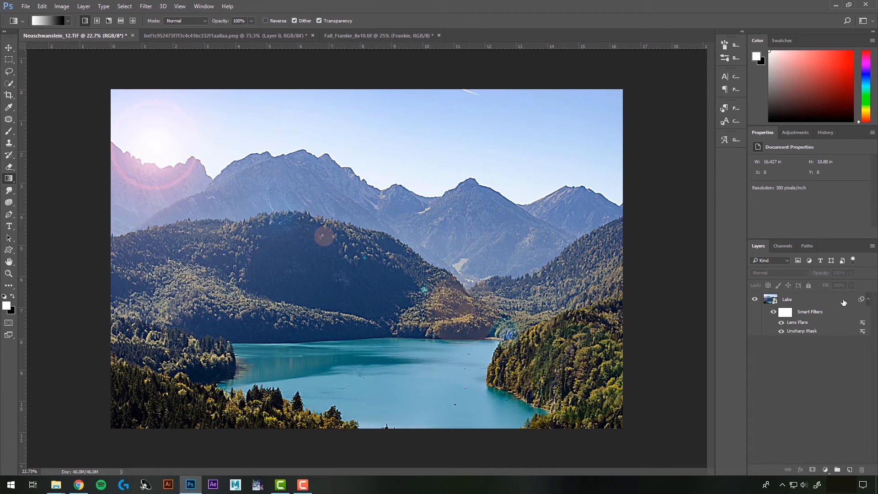
pyautogui.click(868, 300)
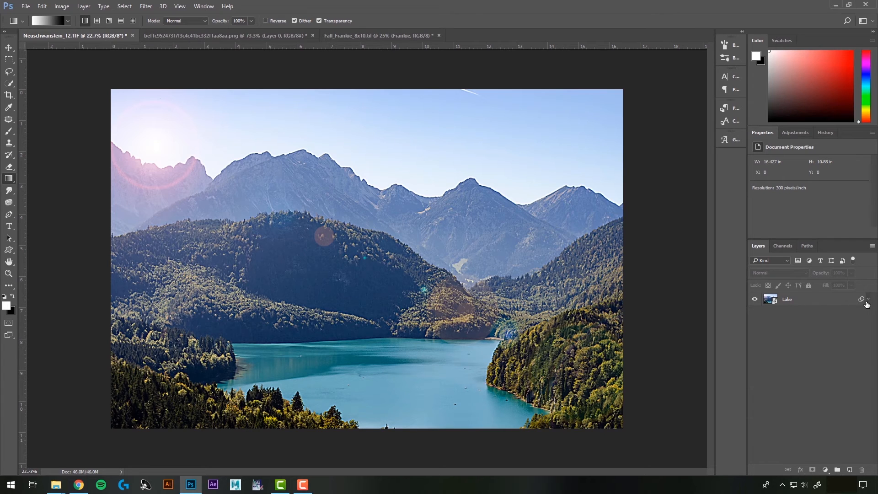
# Clear all smart filters from the Lake layer
pyautogui.click(868, 300)
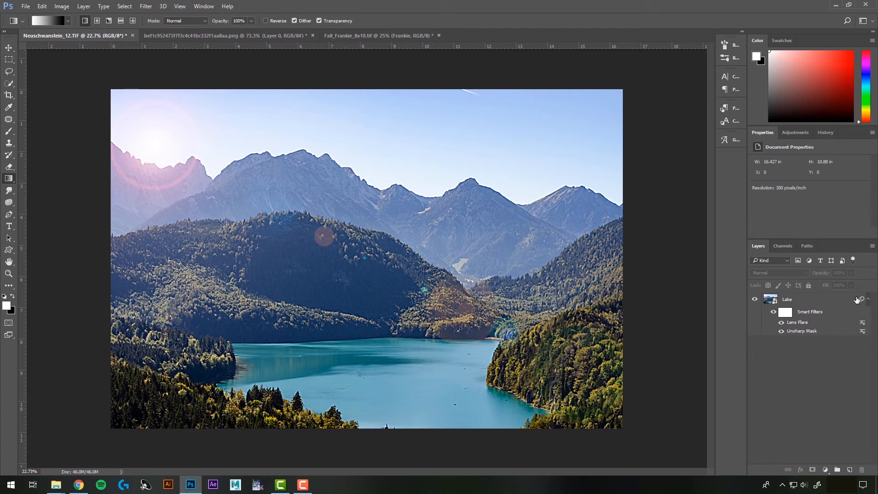
pyautogui.rightClick(862, 302)
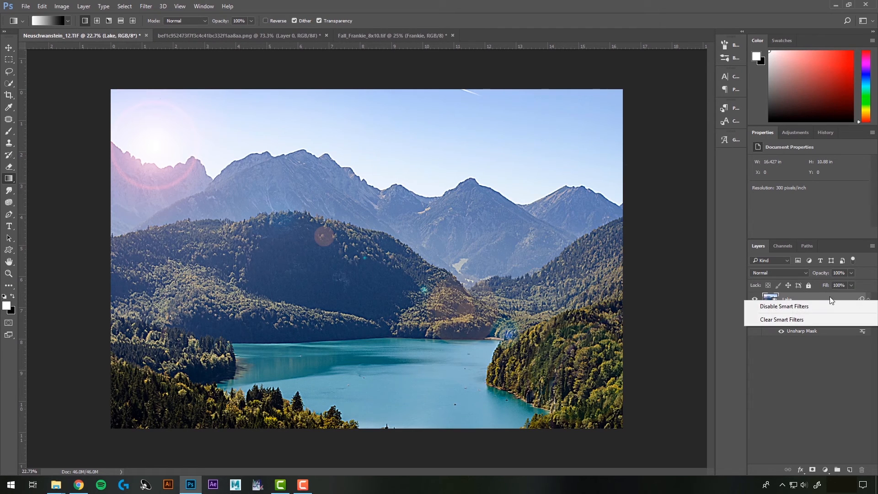
pyautogui.click(796, 320)
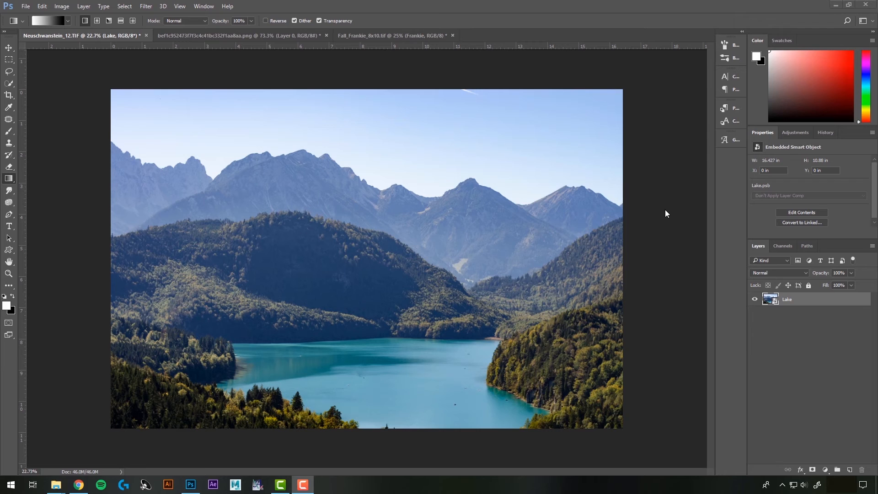
# Bring the bare branch from the branch PNG document into the lake photo as a new layer
pyautogui.click(240, 35)
pyautogui.press('v')
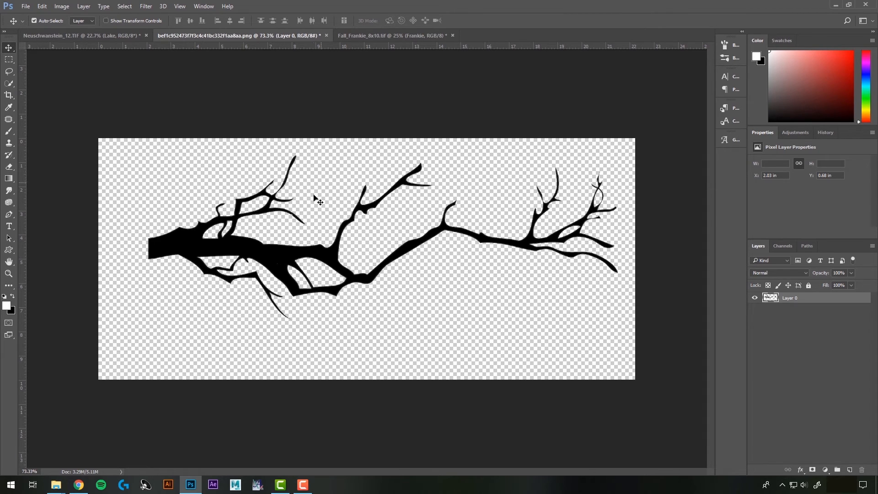
pyautogui.moveTo(277, 259); pyautogui.dragTo(248, 240)
# Scale the branch to about 155%, rotate it about -35° and place it reaching in from the photo's left edge
pyautogui.hotkey('ctrl', 't')
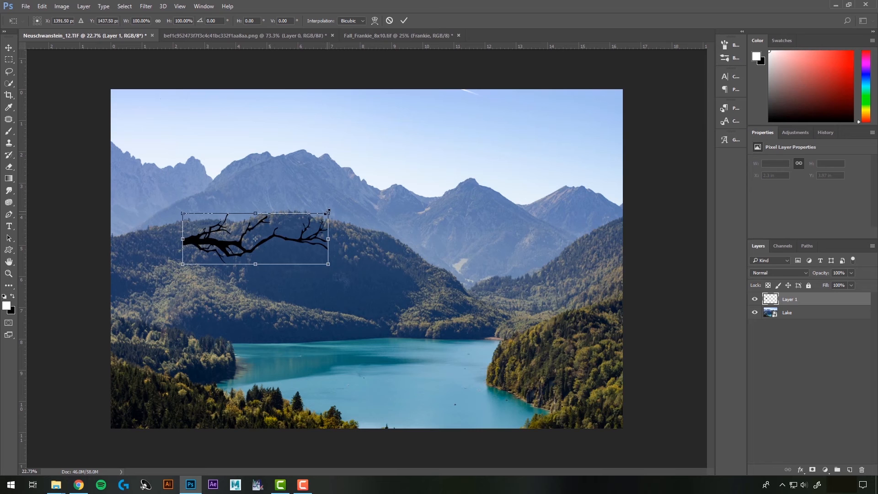
pyautogui.moveTo(329, 212); pyautogui.dragTo(366, 120)
pyautogui.moveTo(290, 253); pyautogui.dragTo(138, 231)
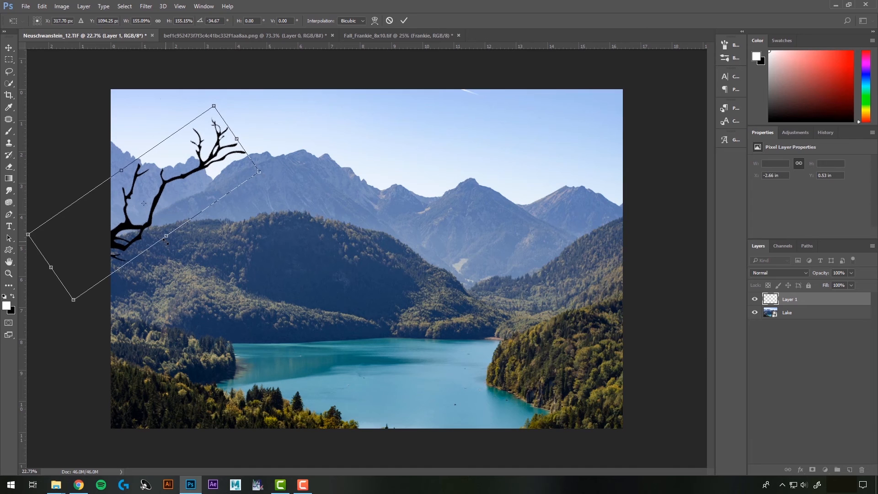
pyautogui.press('Return')
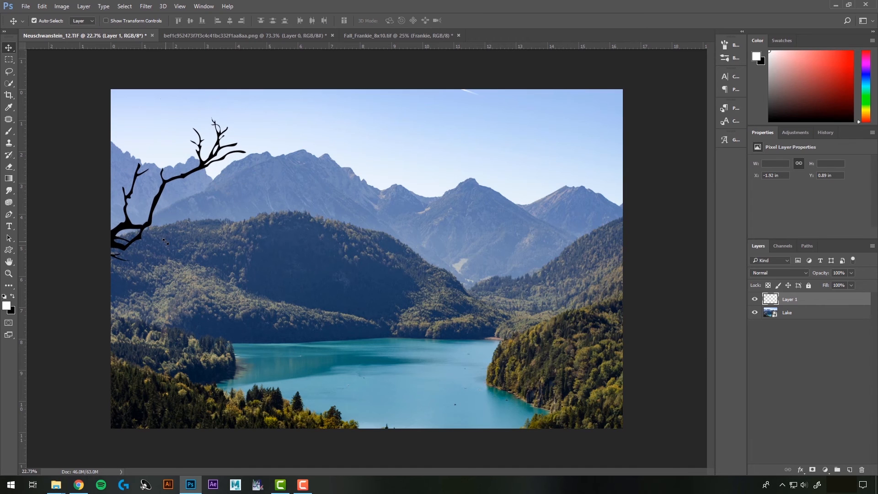
# Convert the branch layer to a smart object and apply a Gaussian Blur with a 22.2-pixel radius
pyautogui.rightClick(793, 299)
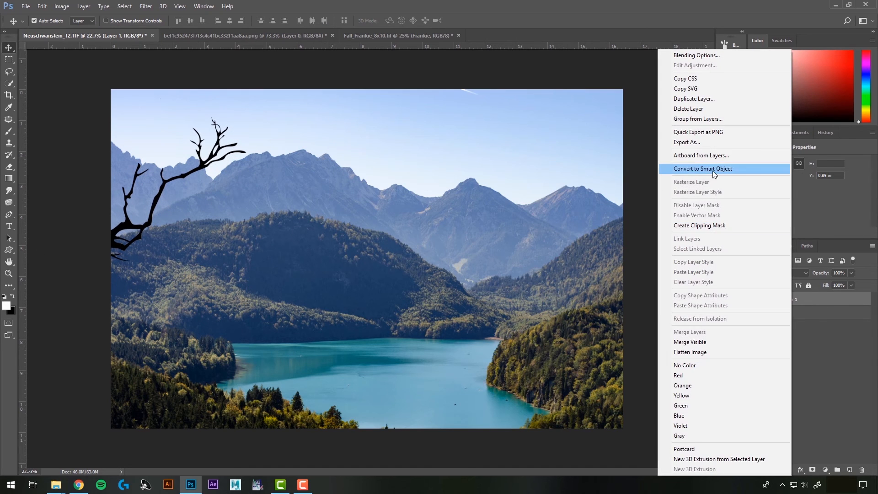
pyautogui.click(713, 169)
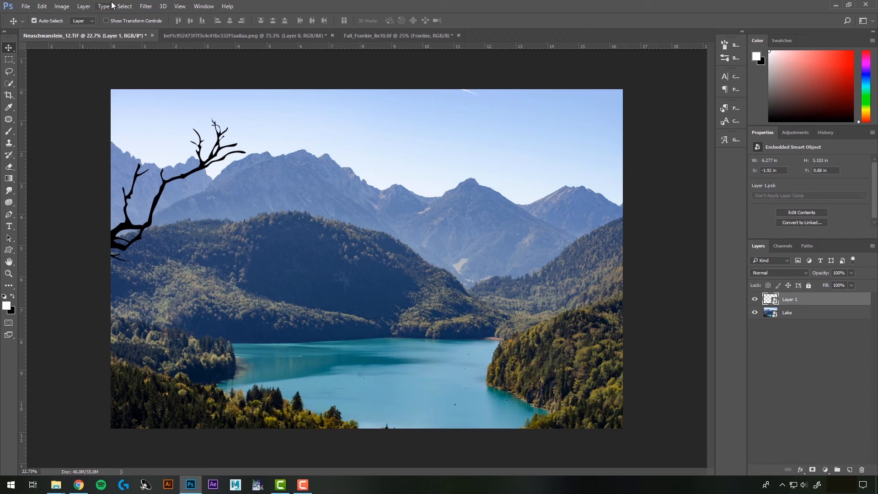
pyautogui.click(146, 6)
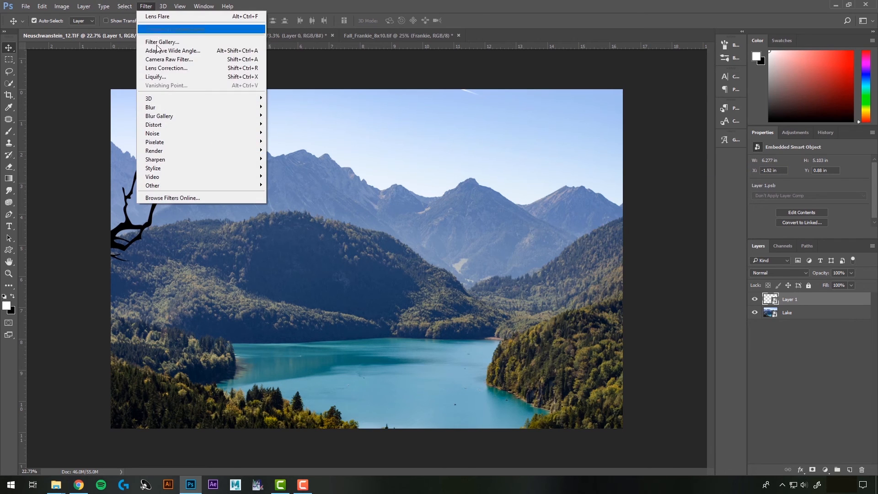
pyautogui.moveTo(176, 109)
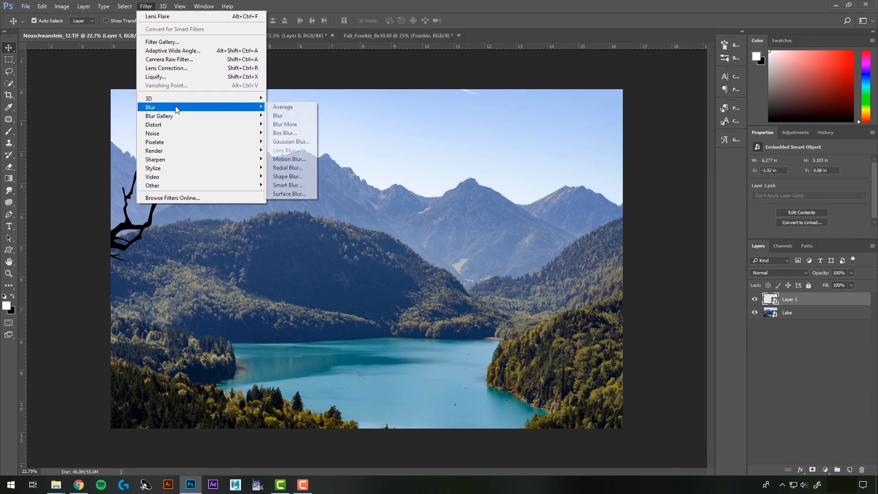
pyautogui.click(302, 141)
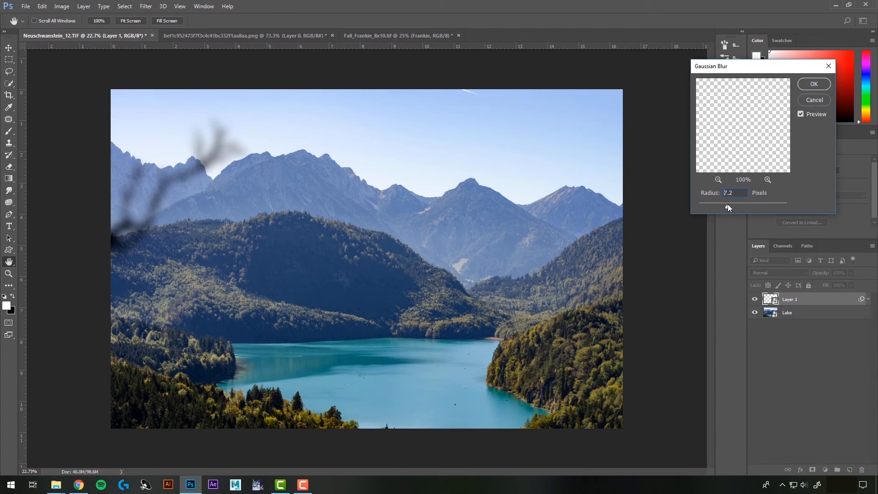
pyautogui.moveTo(729, 204); pyautogui.dragTo(741, 207)
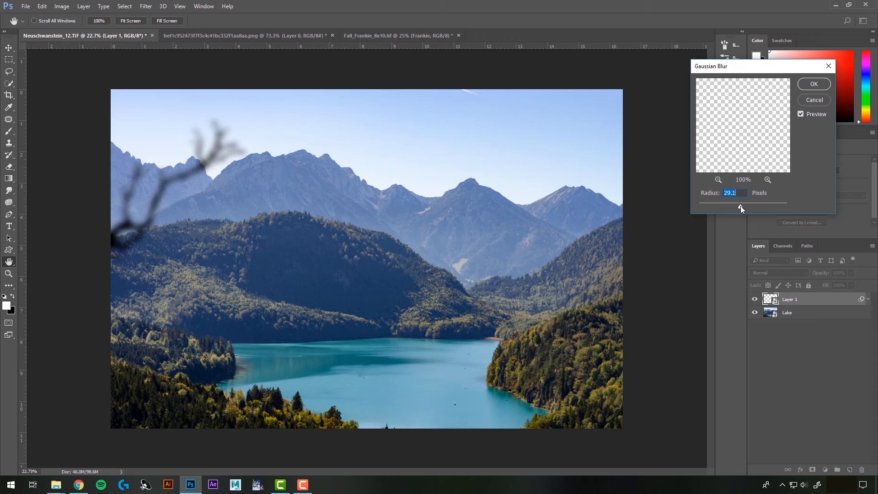
pyautogui.click(814, 85)
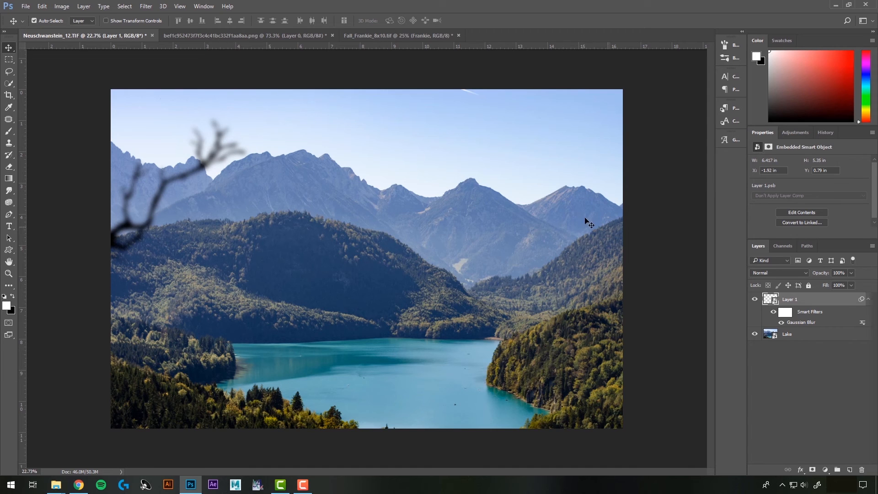
# Duplicate the blurred branch layer within the same document, keeping the suggested name
pyautogui.rightClick(789, 300)
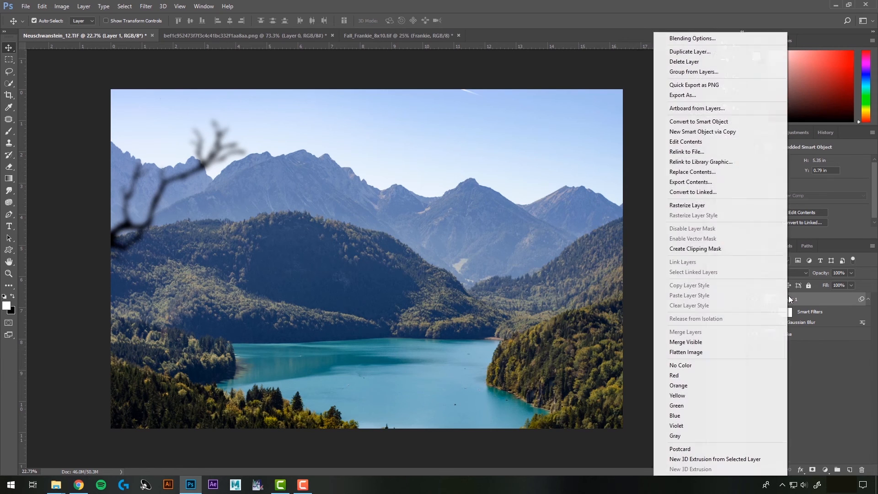
pyautogui.click(691, 51)
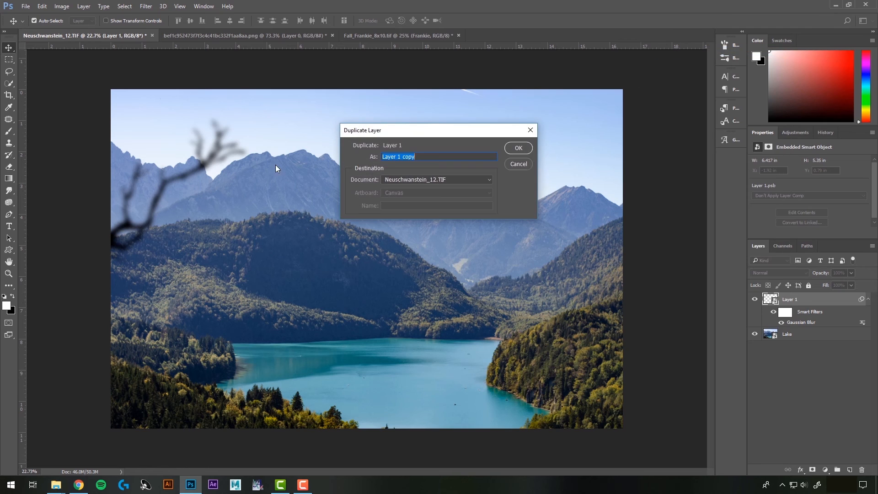
pyautogui.click(518, 148)
# Flip the duplicated branch horizontally and move it to the photo's right edge
pyautogui.click(42, 6)
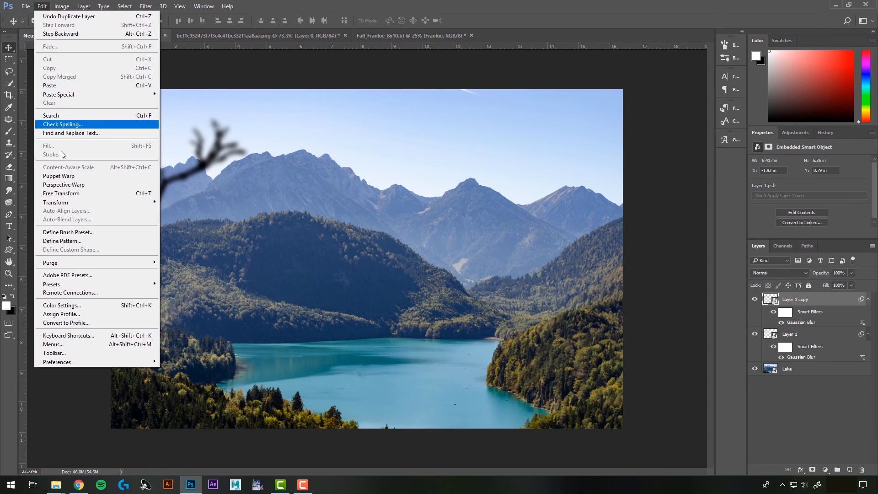
pyautogui.moveTo(75, 202)
pyautogui.click(205, 304)
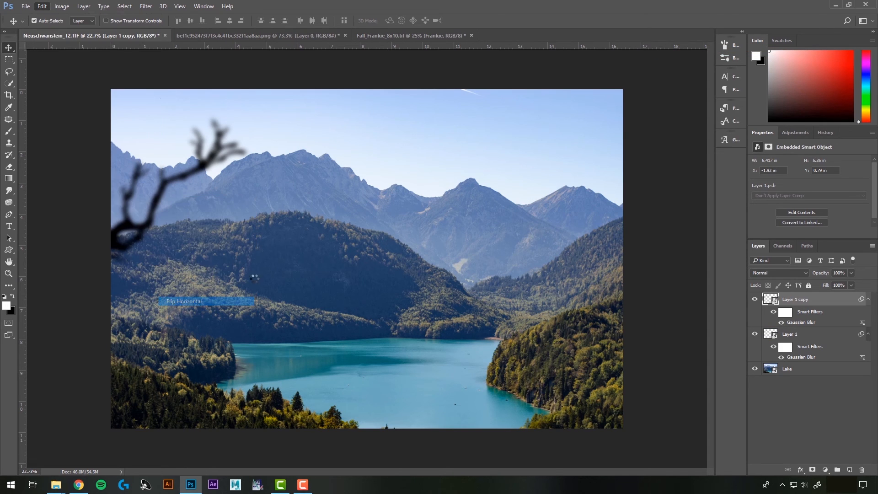
pyautogui.moveTo(155, 235); pyautogui.dragTo(543, 291)
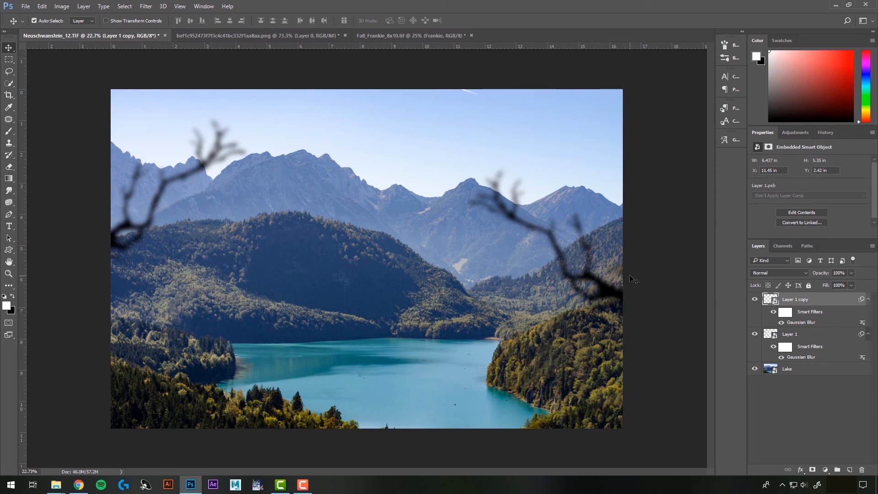
# Enlarge the flipped branch to about 151% and shift it partly beyond the photo's right edge
pyautogui.hotkey('ctrl', 't')
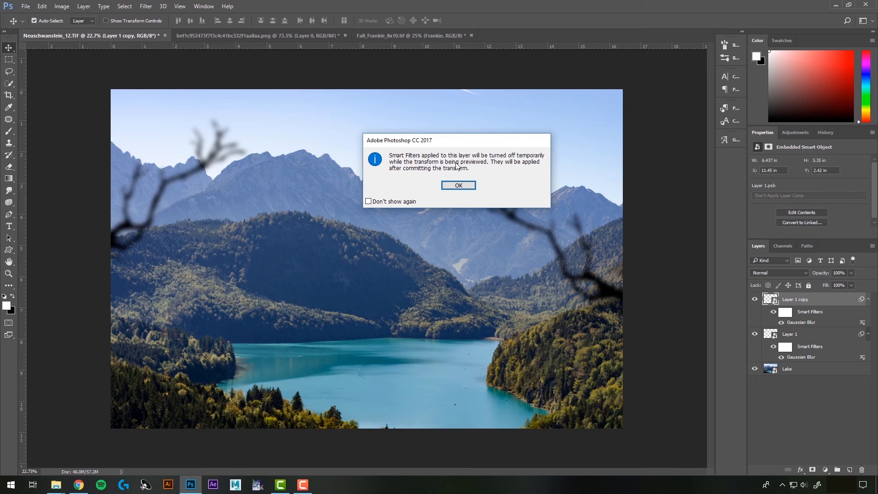
pyautogui.click(458, 185)
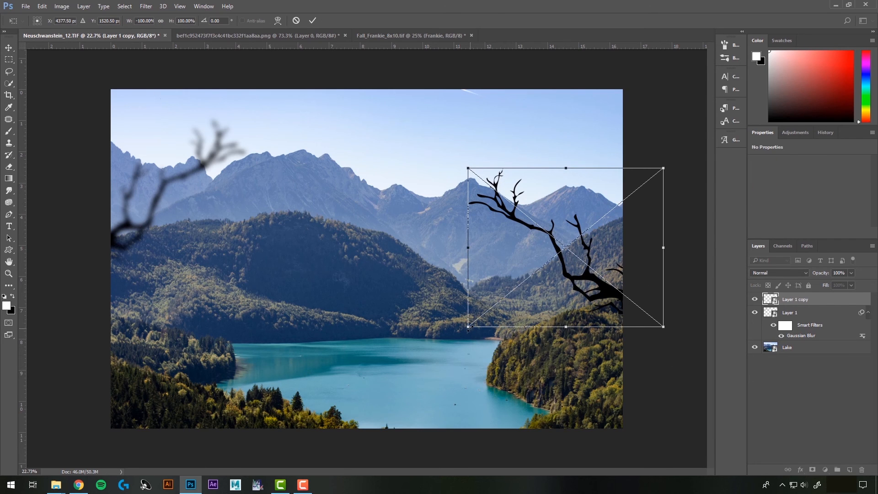
pyautogui.moveTo(469, 328); pyautogui.dragTo(368, 407)
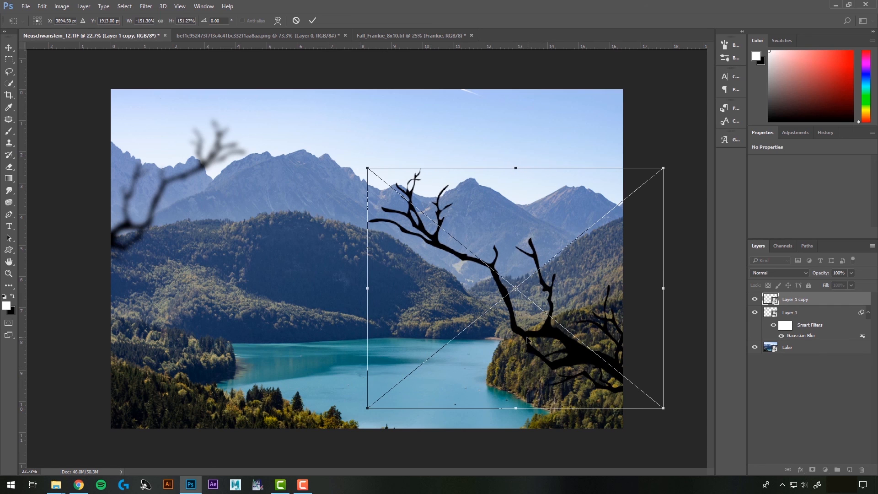
pyautogui.press('Return')
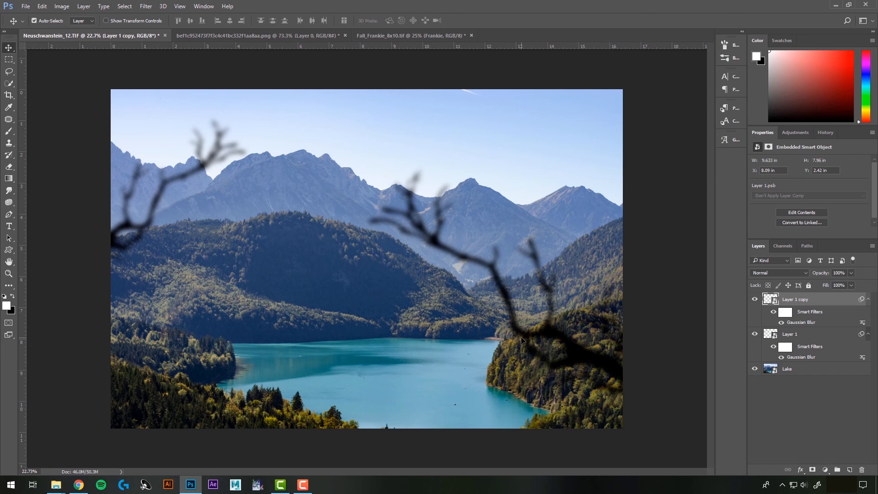
pyautogui.moveTo(565, 341); pyautogui.dragTo(682, 356)
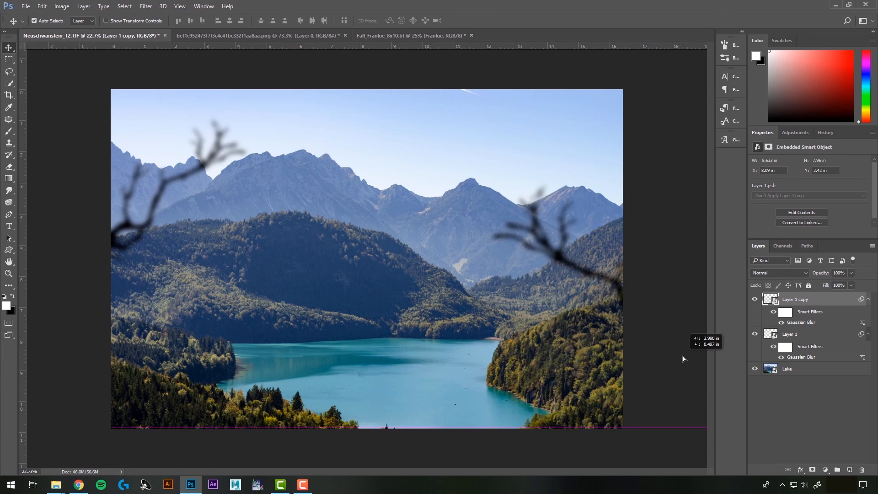
# Set the Gaussian Blur radius of the right-hand branch's smart filter to 33.2 pixels
pyautogui.doubleClick(796, 323)
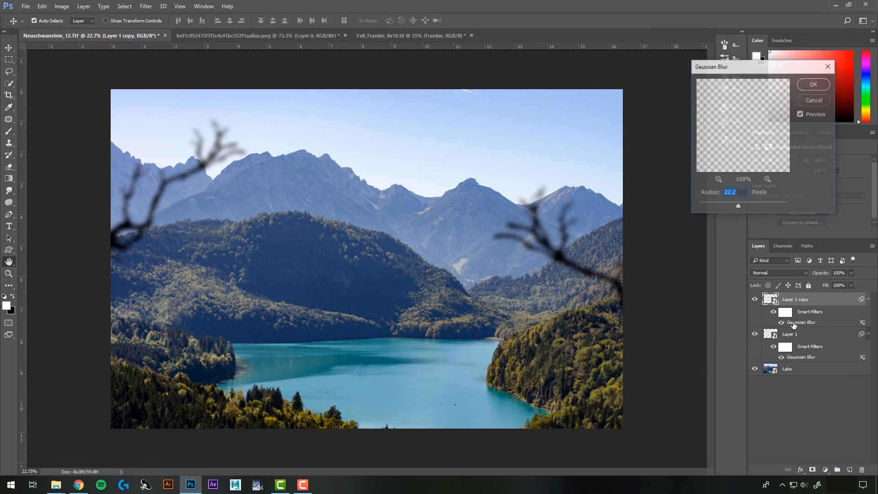
pyautogui.moveTo(740, 206); pyautogui.dragTo(744, 207)
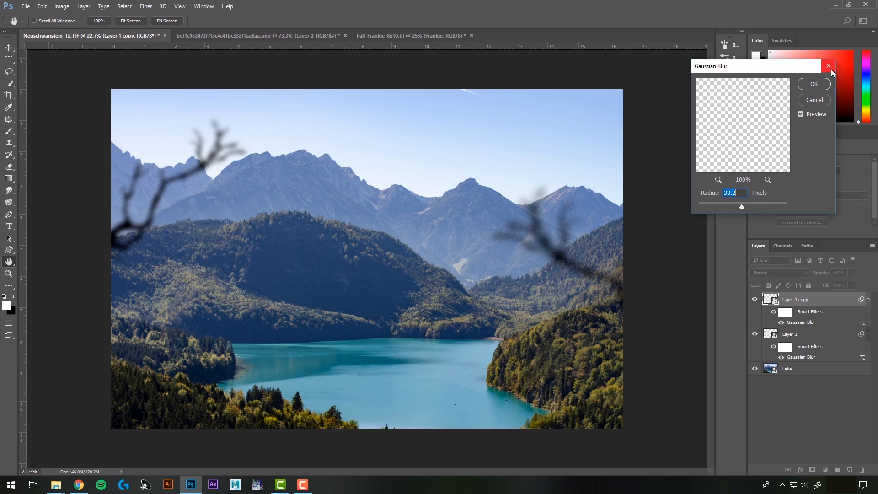
pyautogui.click(814, 84)
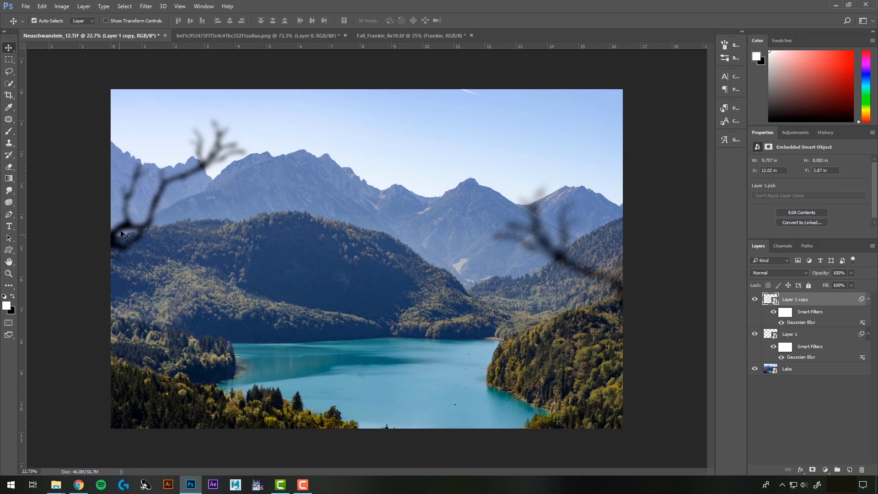